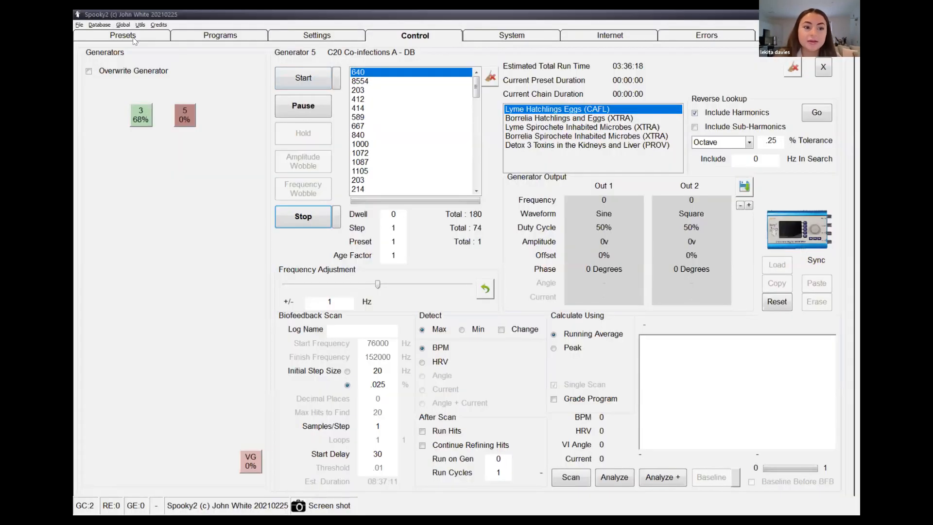
Load the Cleanse Blood (P) - BY preset from the Detox\Plasma preset collection
left_click(134, 38)
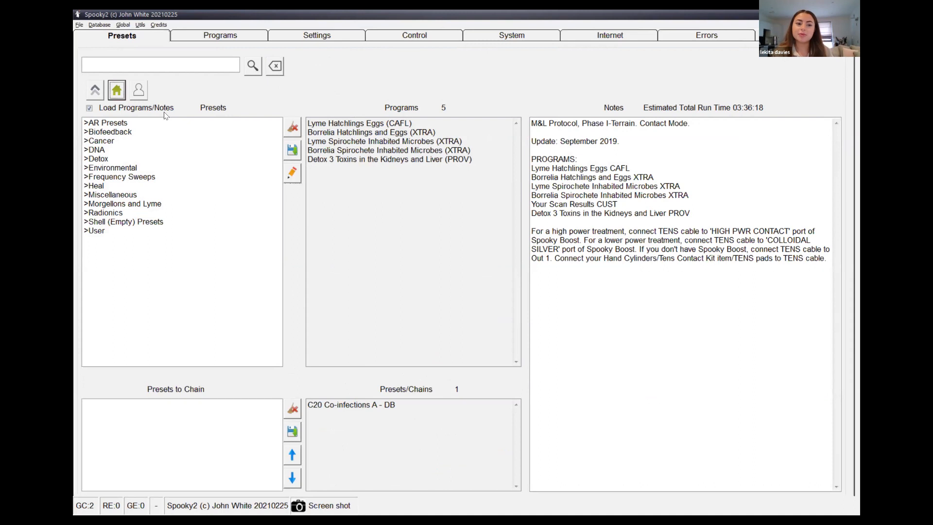
left_click(99, 159)
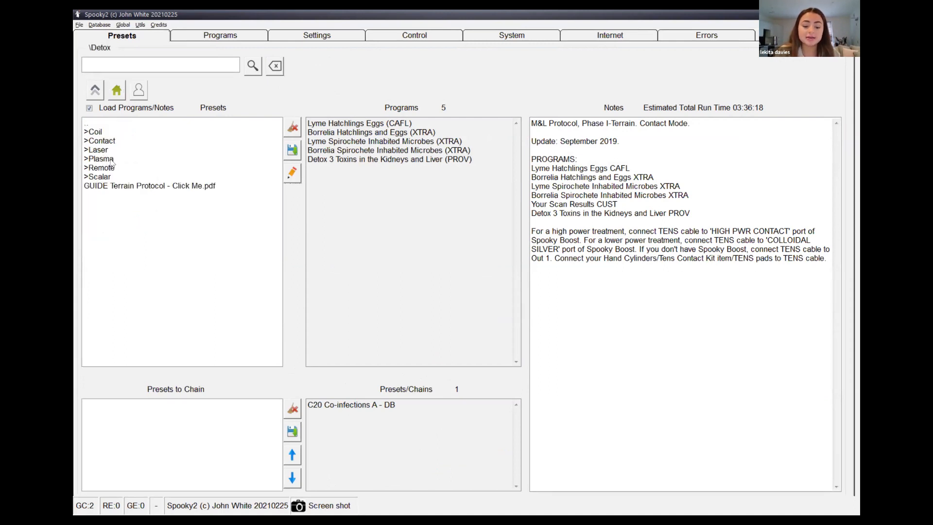
left_click(111, 161)
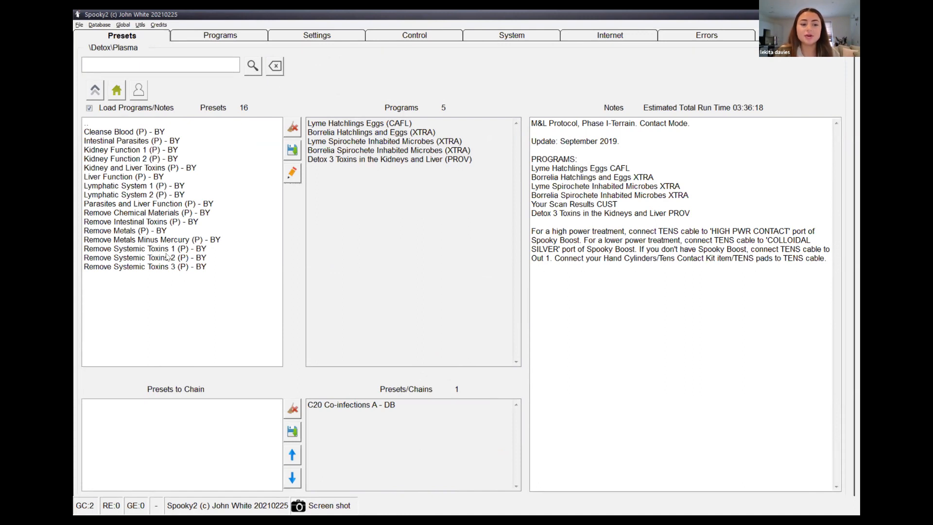
left_click(134, 132)
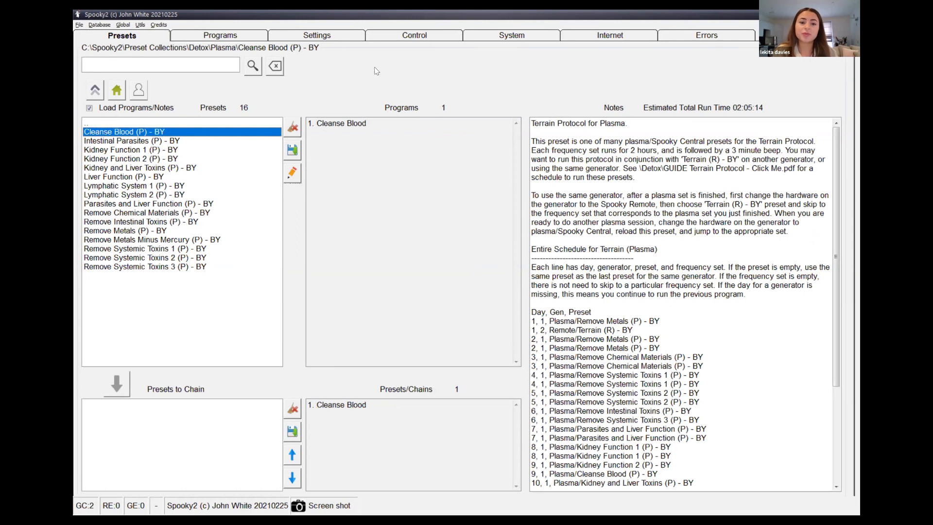
Overwrite generator 5 with the Cleanse Blood preset and start running it
left_click(412, 39)
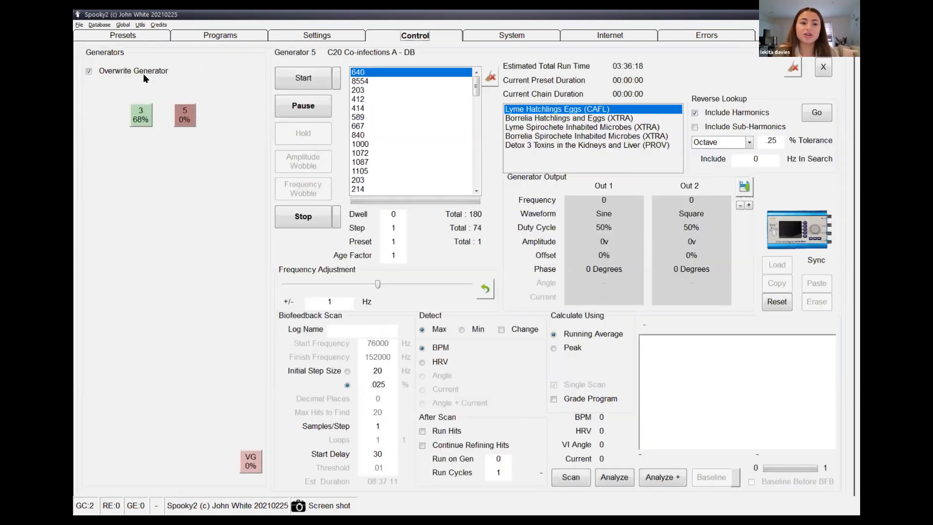
left_click(189, 121)
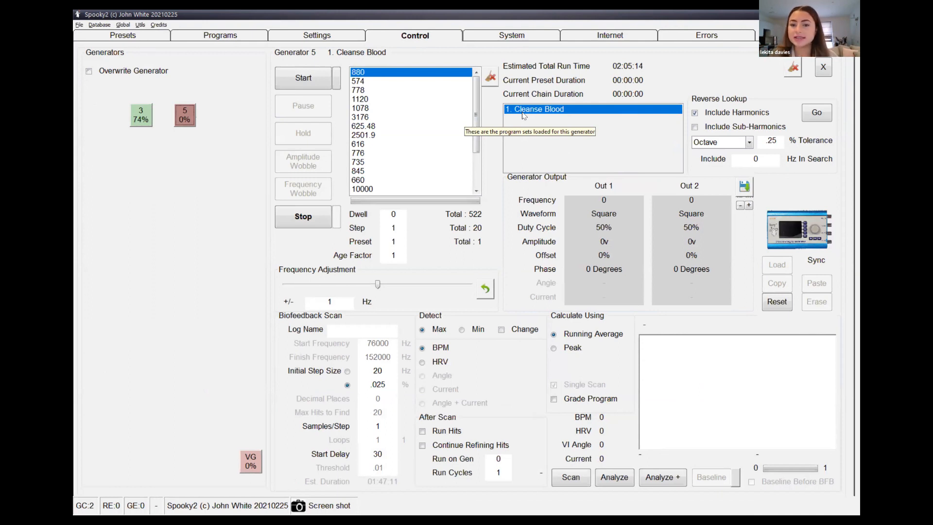
left_click(310, 78)
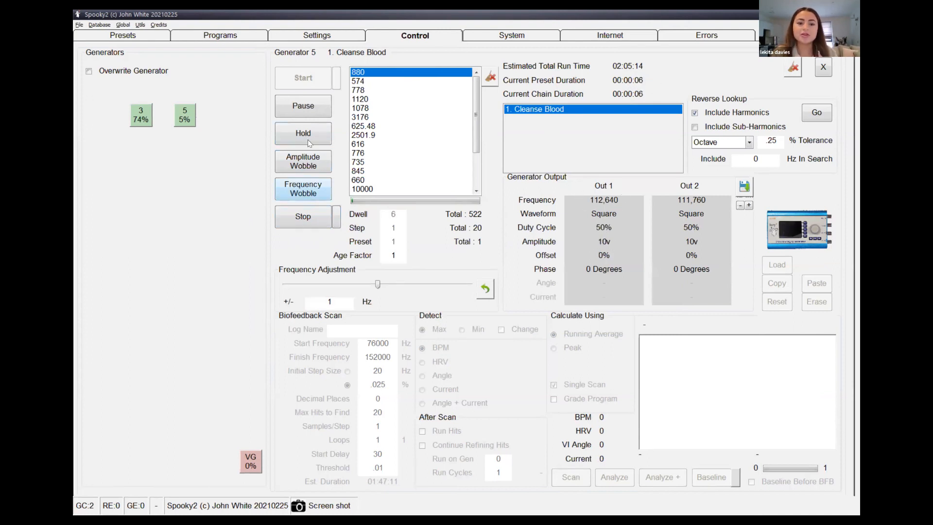
Pause the Cleanse Blood run on generator 5 to skip to frequency 845, and stop the run
left_click(310, 108)
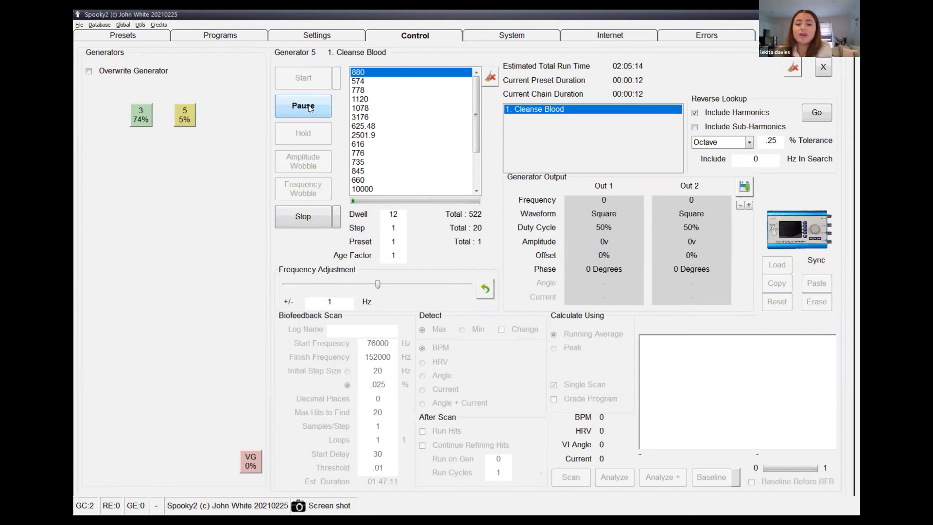
left_click(379, 171)
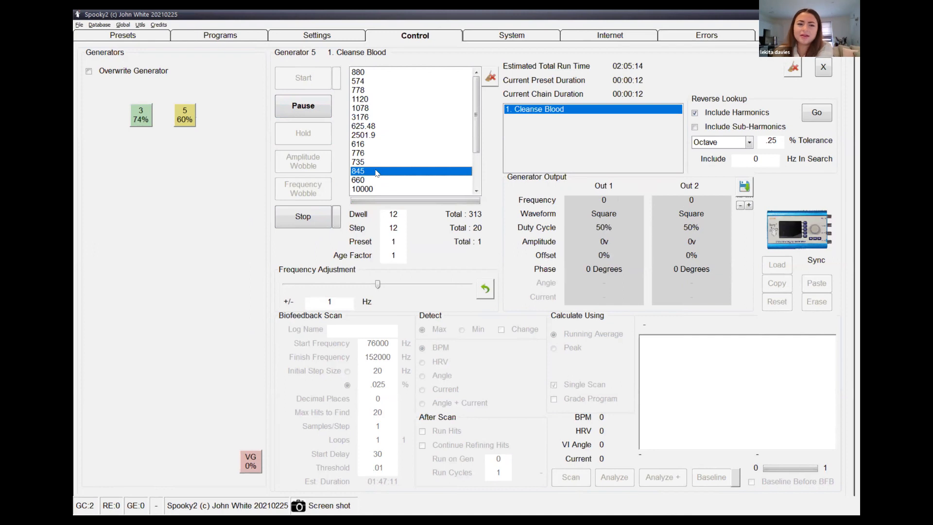
left_click(303, 219)
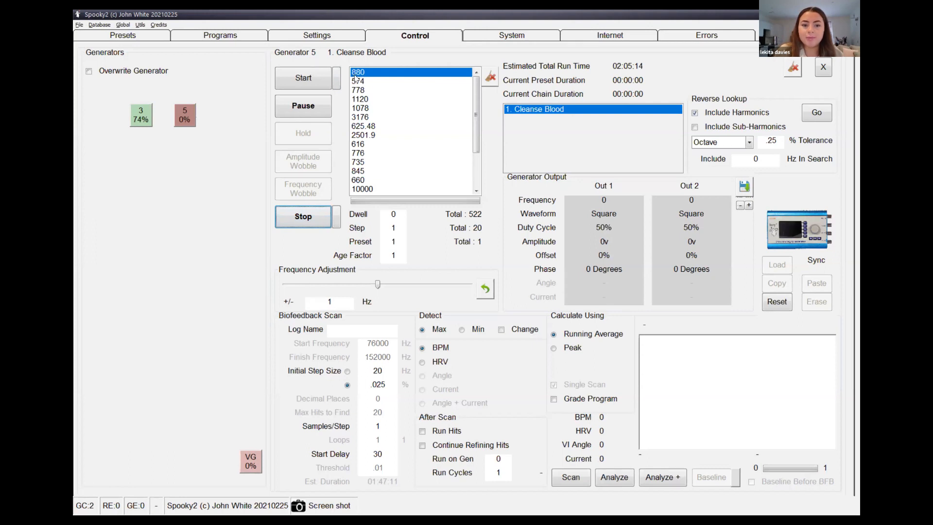
Run Cleanse Blood on generator 5 starting from frequency 735, and stop it after a few seconds
left_click(368, 165)
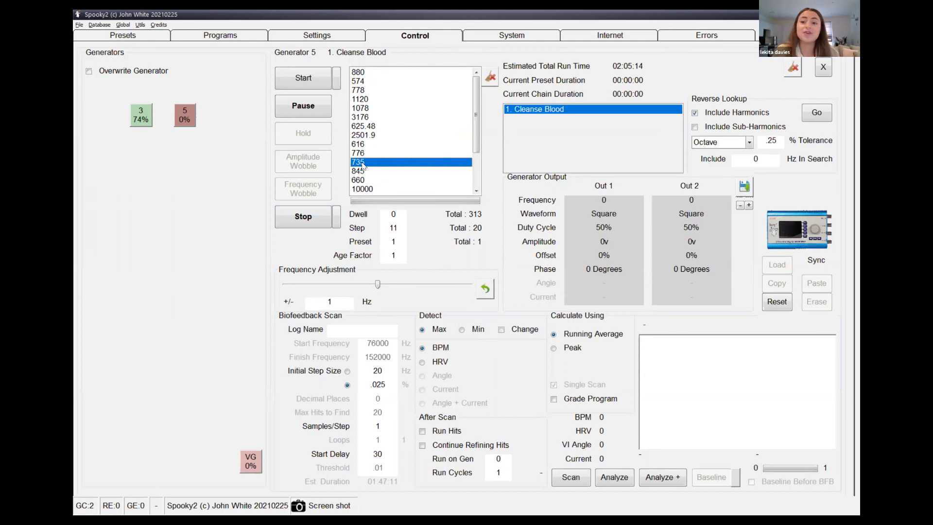
left_click(306, 84)
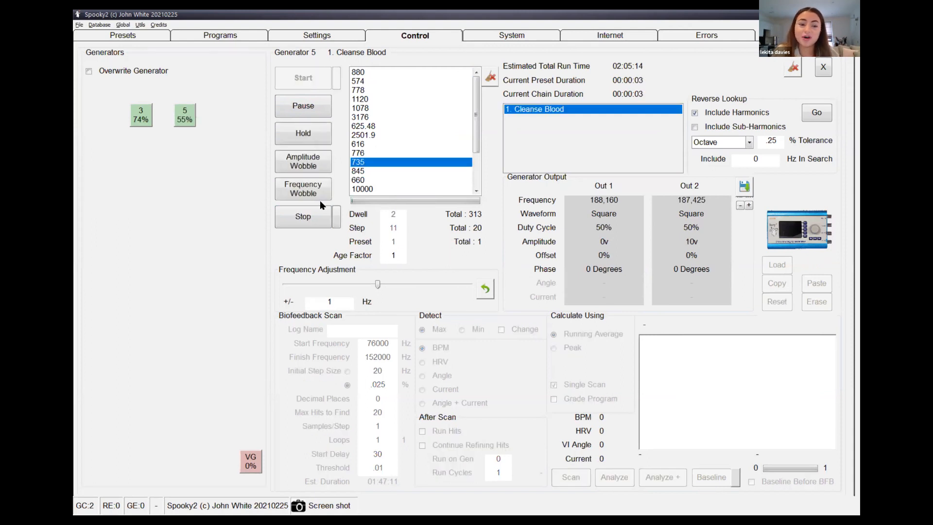
left_click(301, 218)
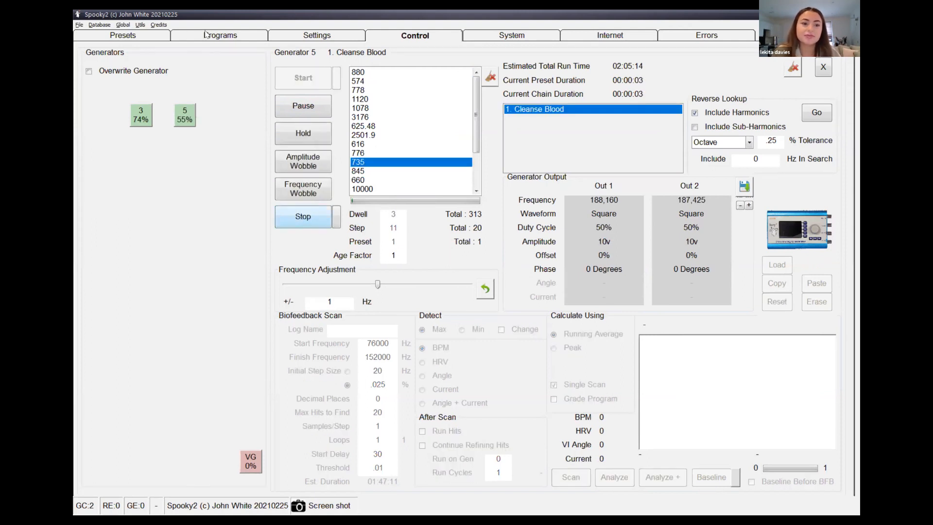
Load the Intestinal Parasites (P) - BY preset onto generator 5, overwriting its current preset, and start it
left_click(122, 35)
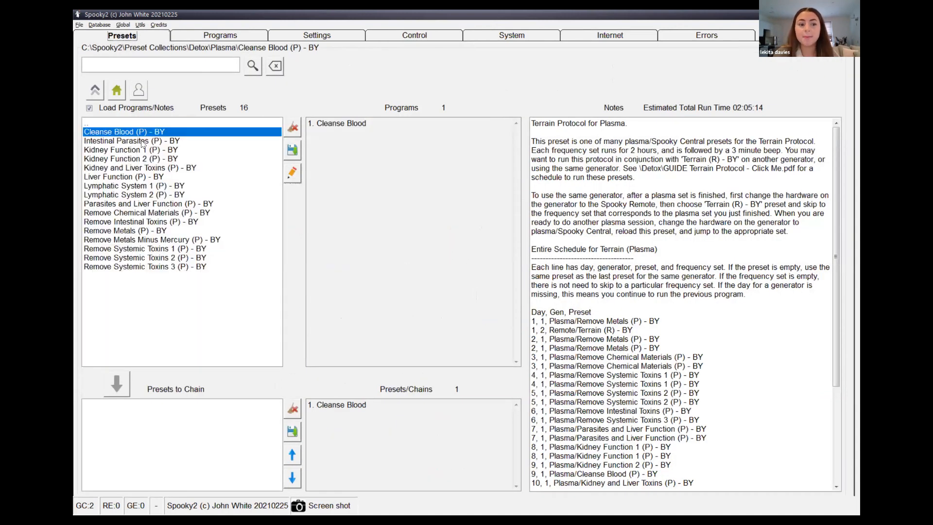
left_click(132, 141)
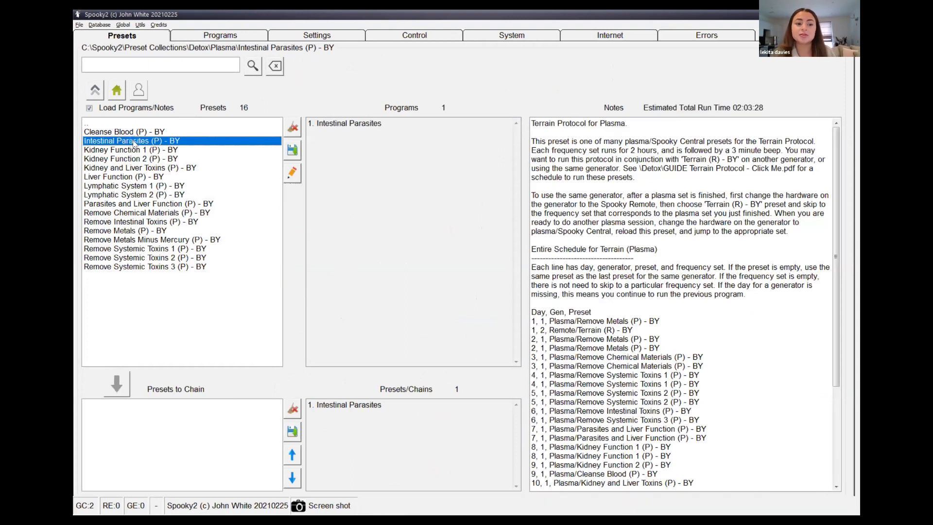
left_click(410, 35)
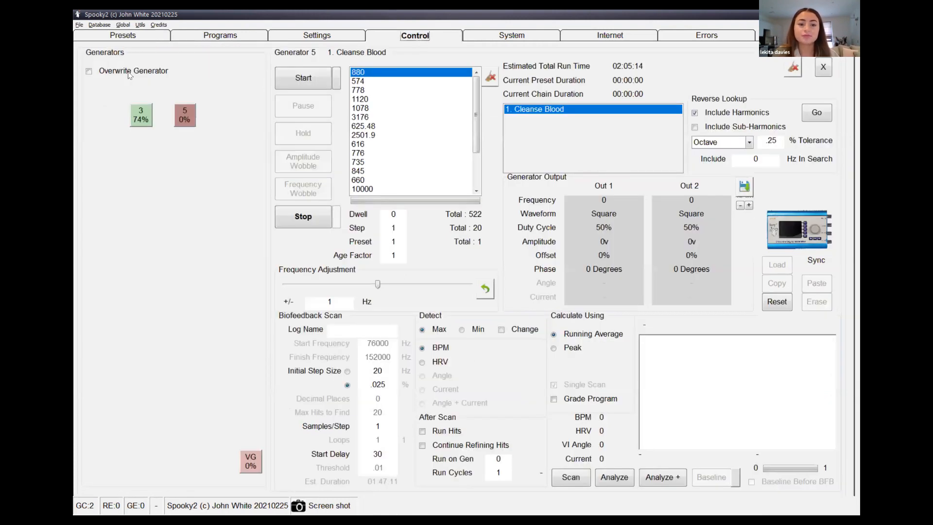
left_click(188, 120)
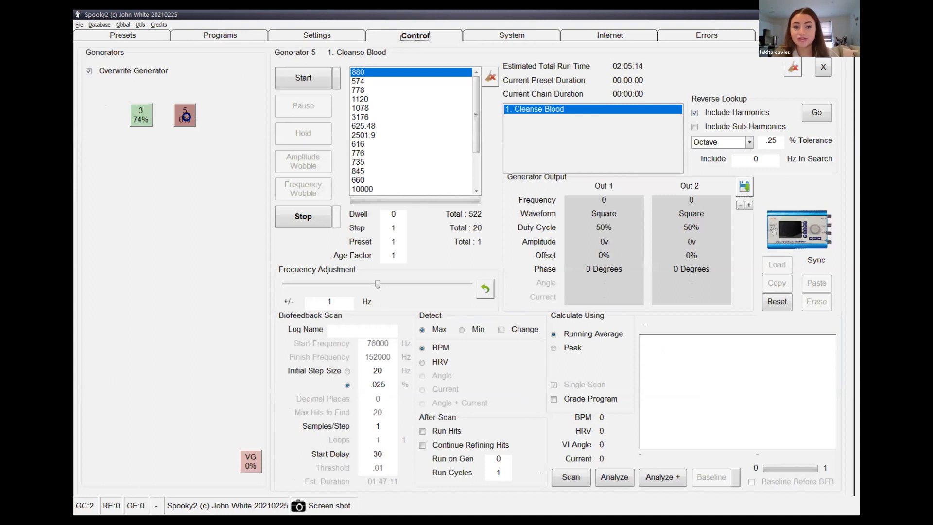
left_click(307, 85)
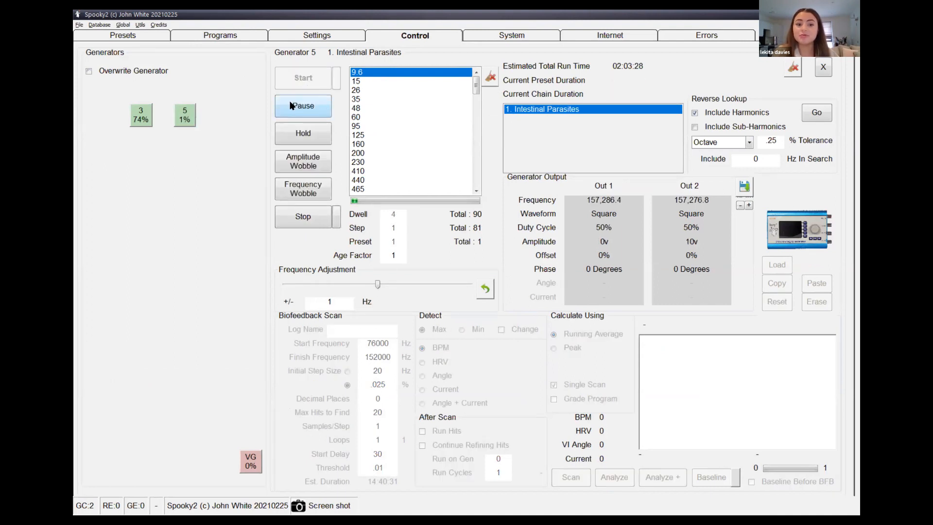
Pause the Intestinal Parasites run to resume it from frequency 35, then pause again and stop generator 5
left_click(307, 107)
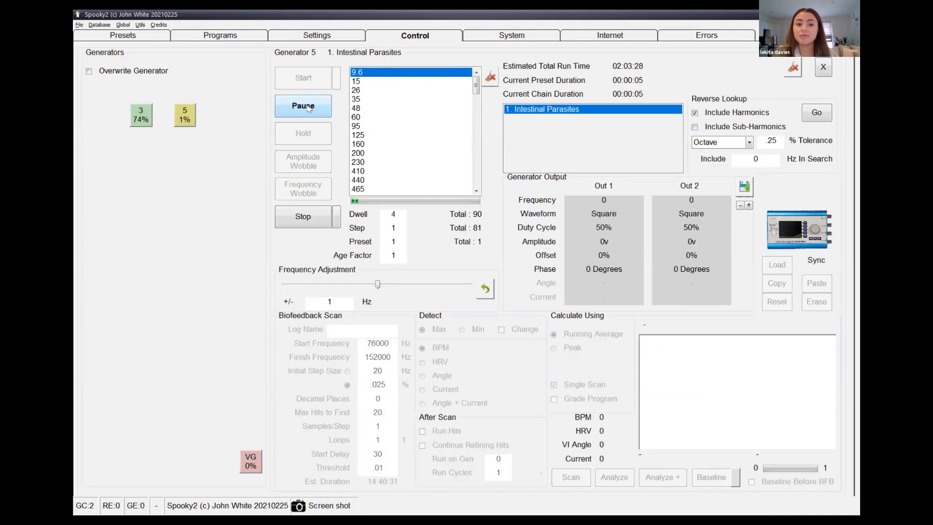
left_click(365, 99)
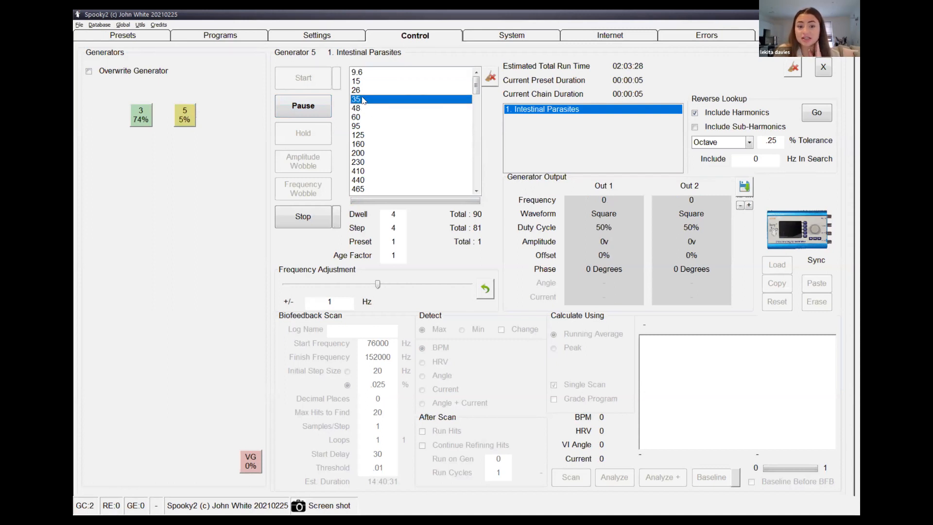
left_click(317, 104)
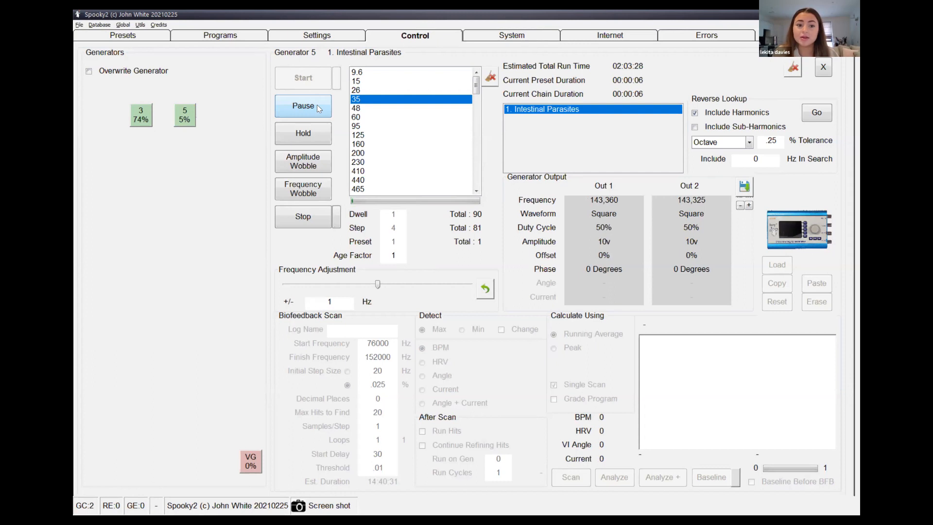
left_click(316, 103)
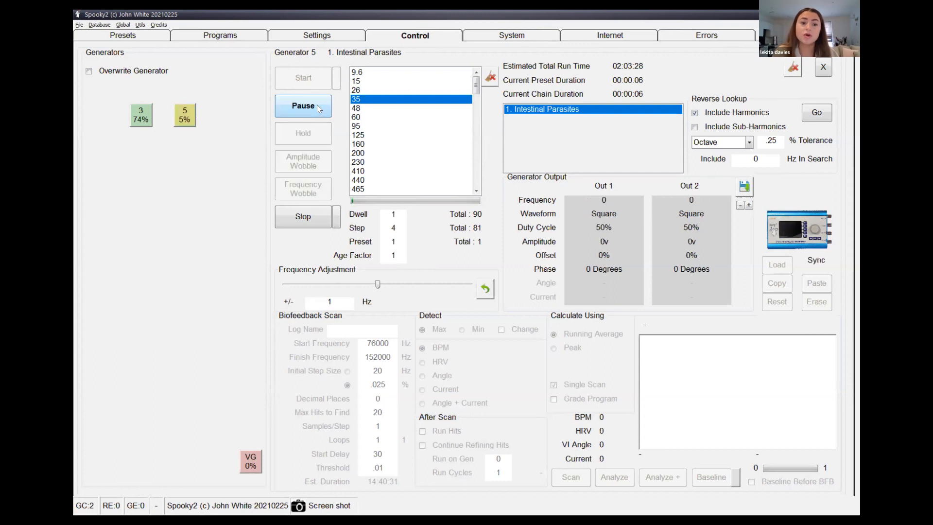
left_click(305, 219)
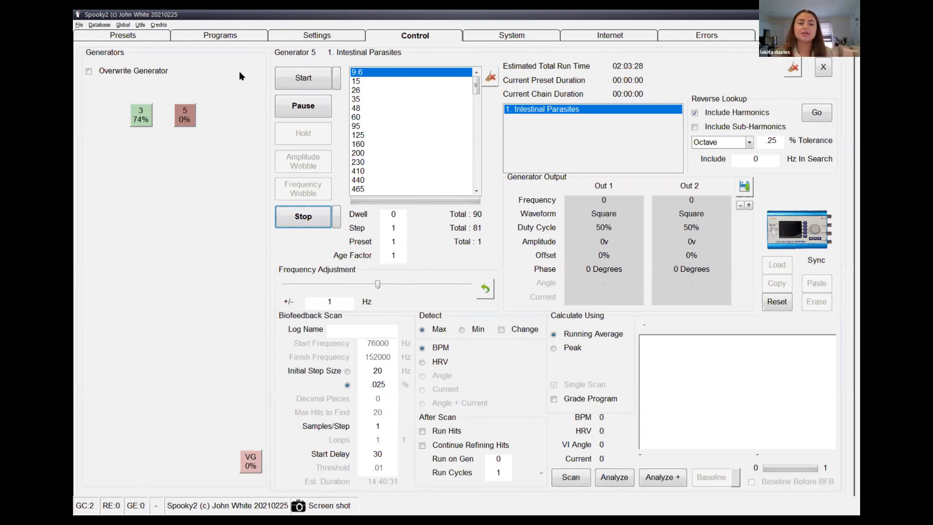
Load the Spooky Plasma Advanced (P) - JW shell preset from the Shell (Empty) Presets\Plasma collection
left_click(126, 36)
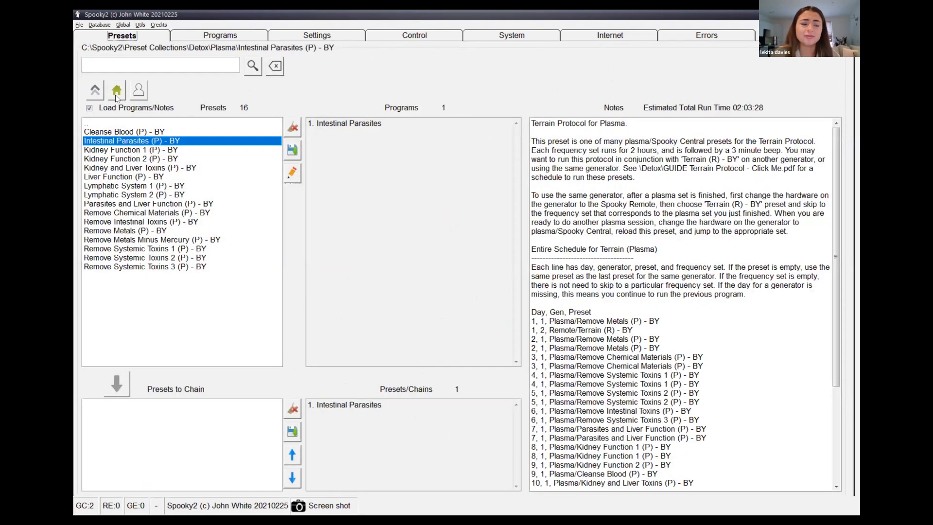
left_click(117, 93)
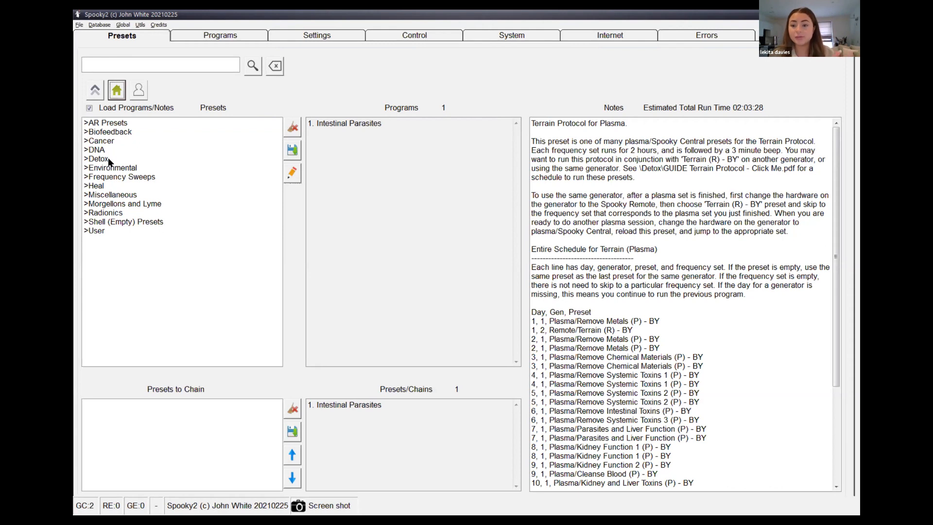
double_click(116, 225)
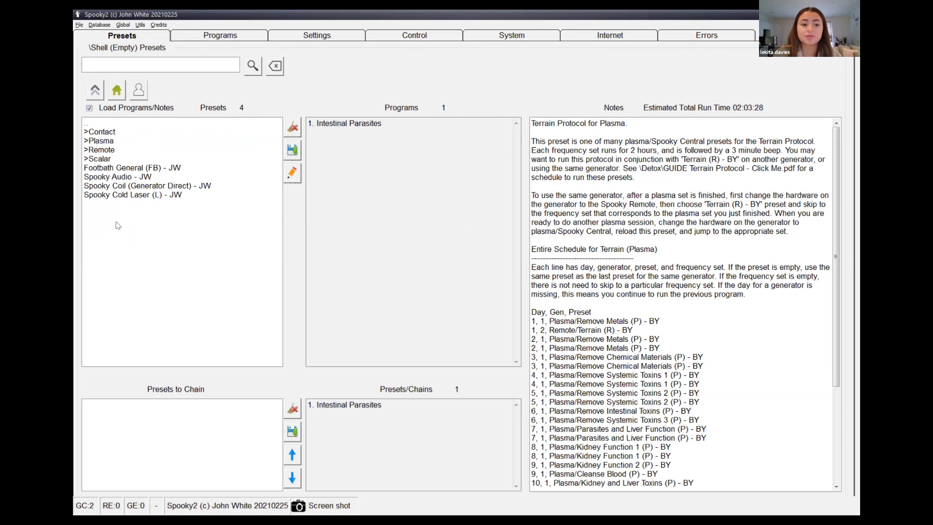
double_click(107, 142)
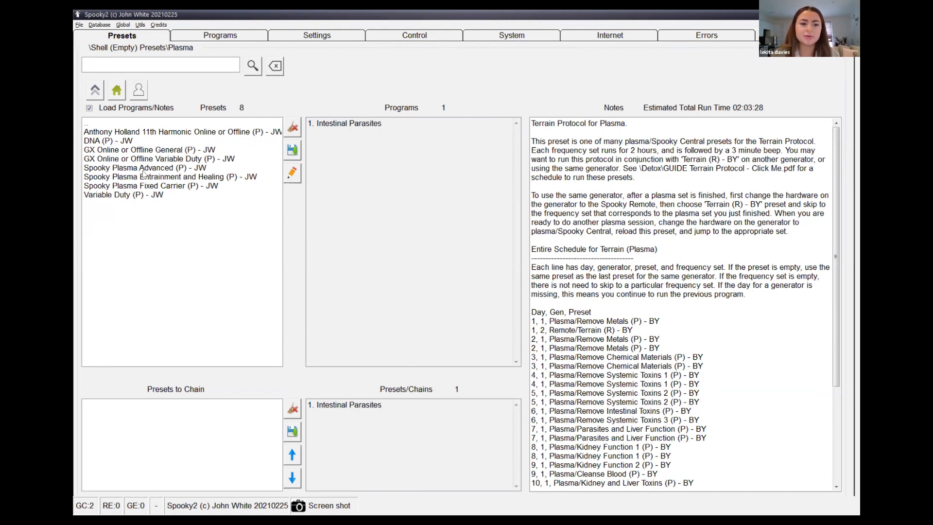
left_click(141, 169)
Search the program database for the person's first name and load their biofeedback (BFB) scan program dated 27.05.21
left_click(219, 36)
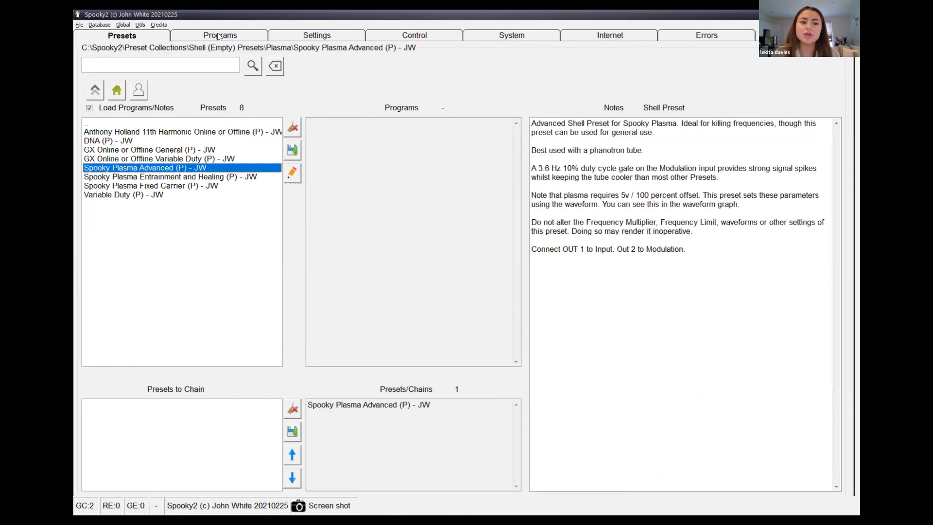
type("lekita")
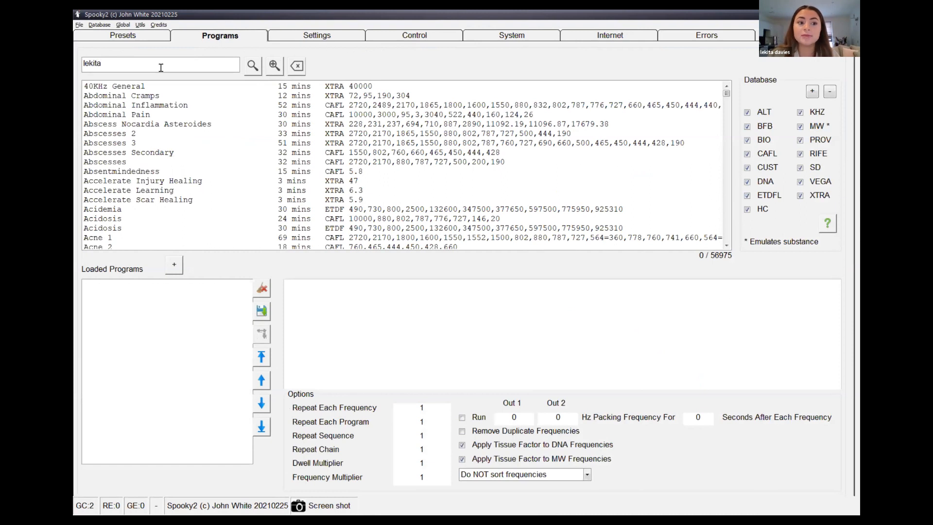
key("Return")
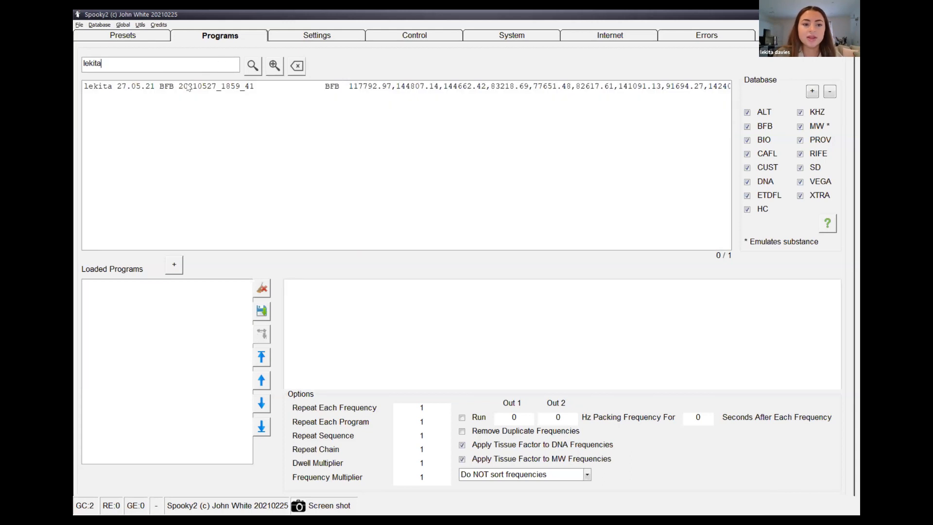
left_click(258, 91)
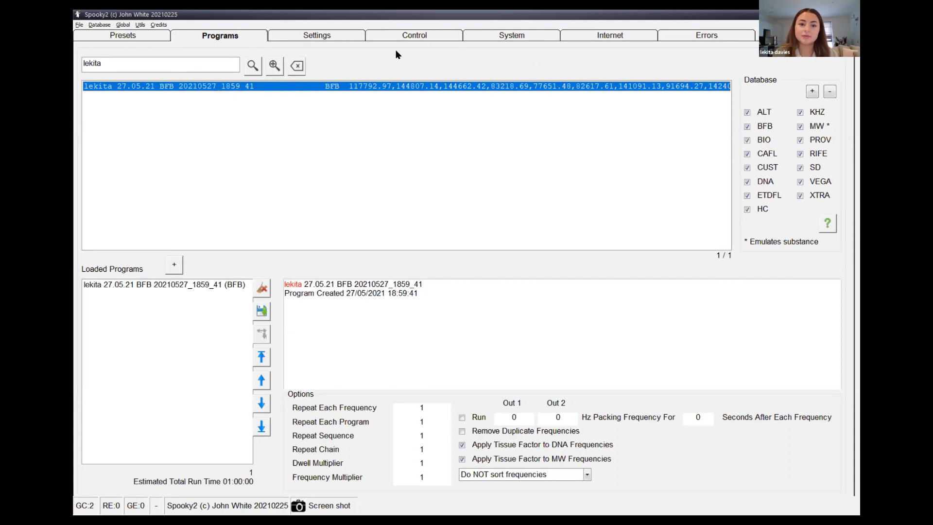
Overwrite generator 5 with the Spooky Plasma Advanced shell and its scan program, check the frequency list, and start the run
left_click(399, 36)
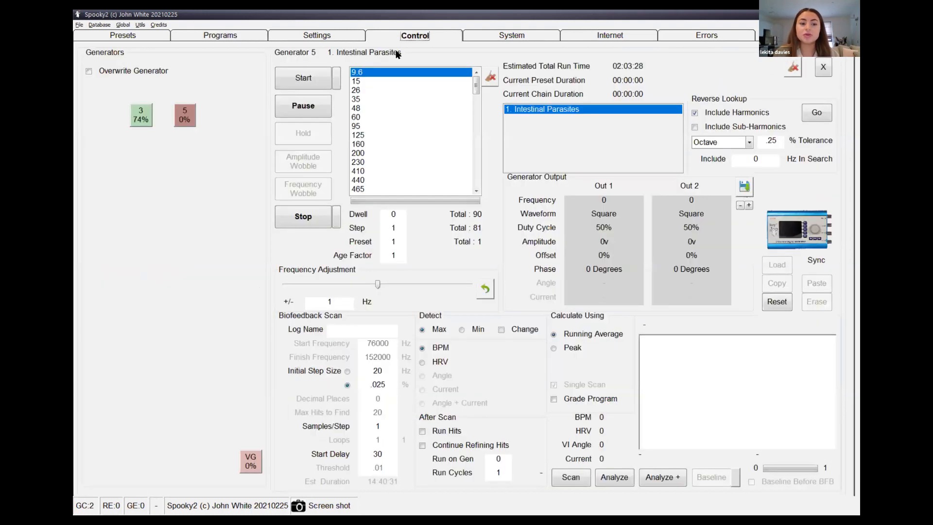
left_click(88, 72)
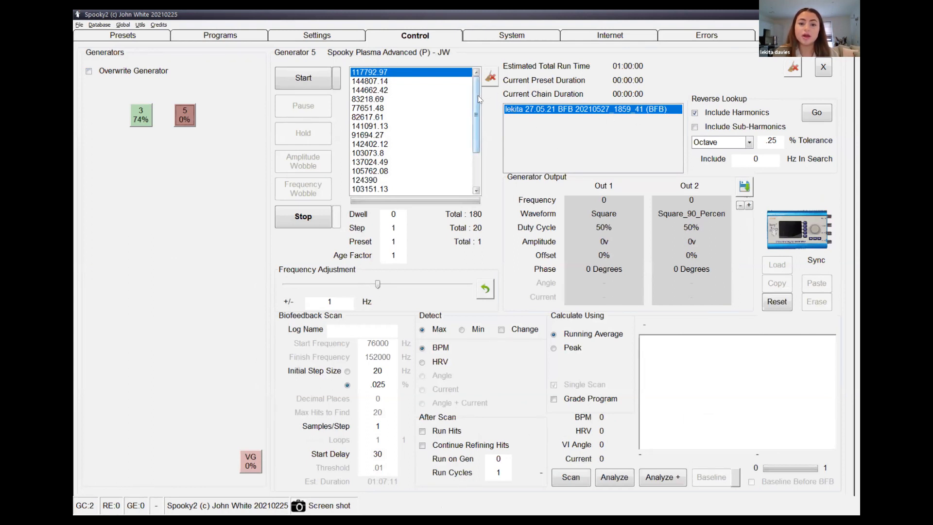
scroll(478, 95, "down", 2)
scroll(480, 90, "up", 2)
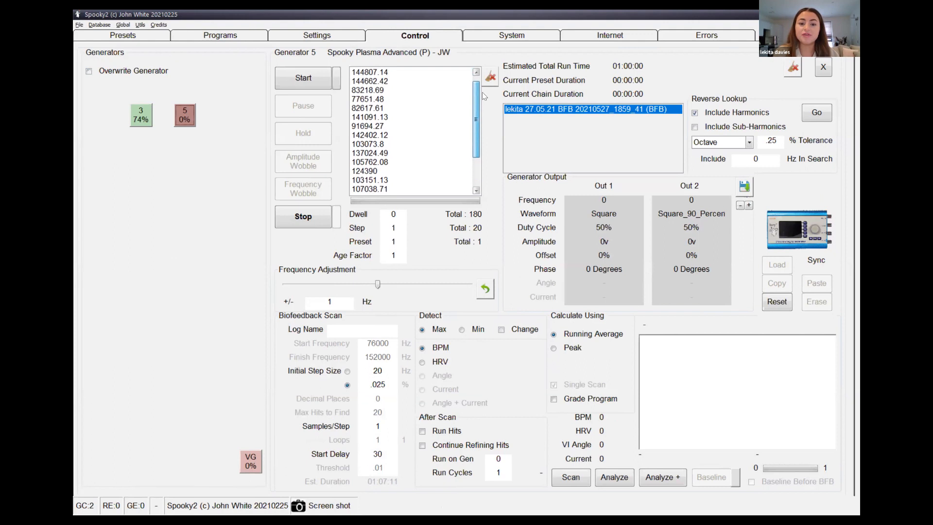
left_click(302, 78)
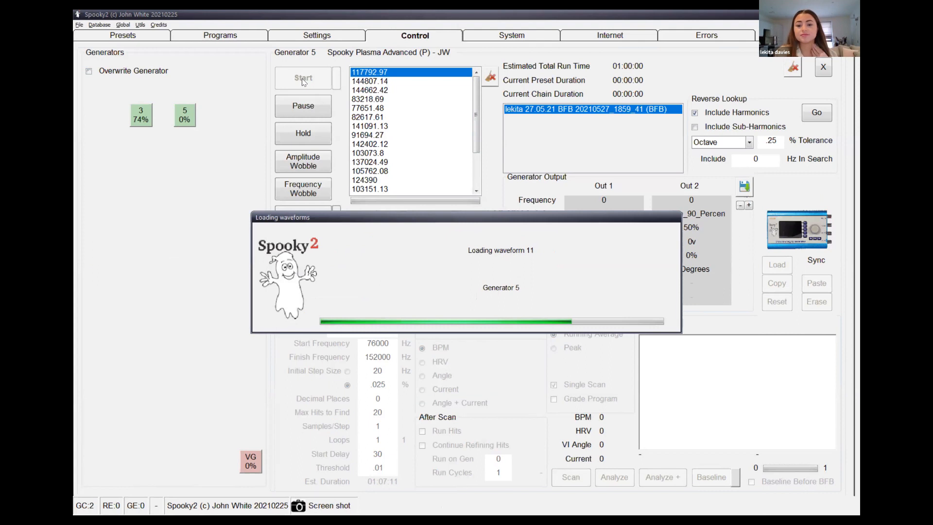
Stop generator 5 and reload the Spooky Plasma Advanced (P) - JW shell from the Shell (Empty) Presets\Plasma collection
left_click(317, 214)
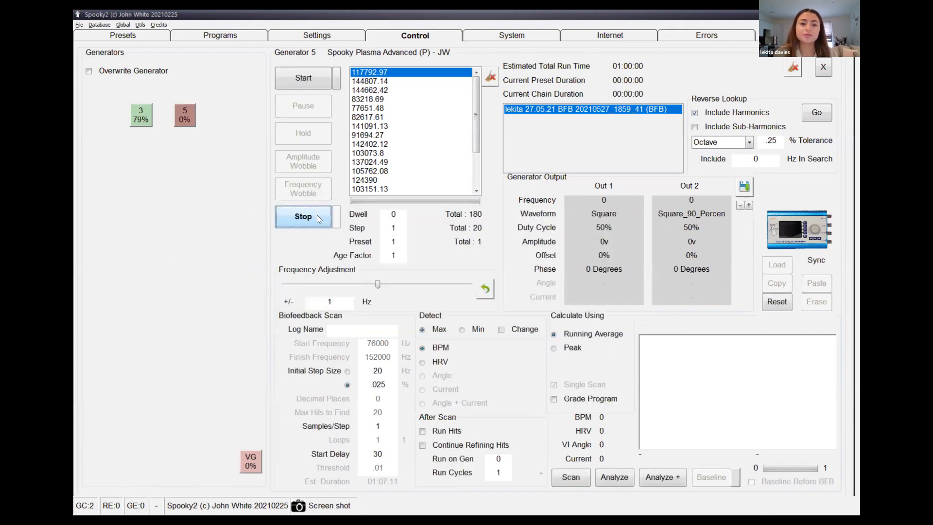
left_click(127, 36)
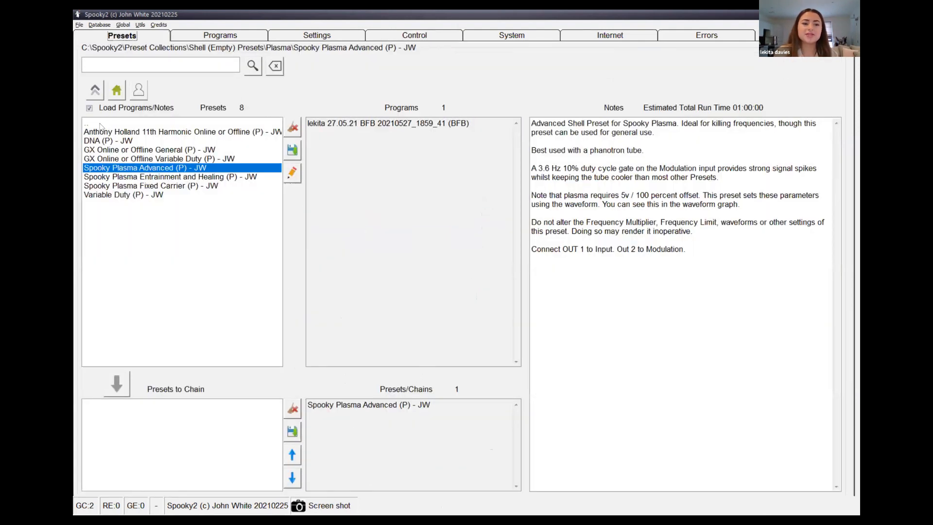
left_click(117, 90)
double_click(139, 222)
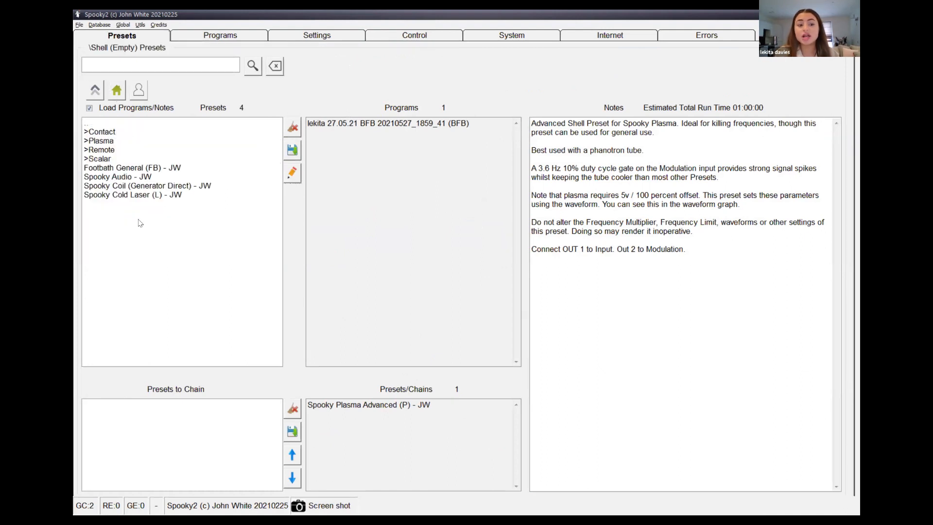
double_click(106, 141)
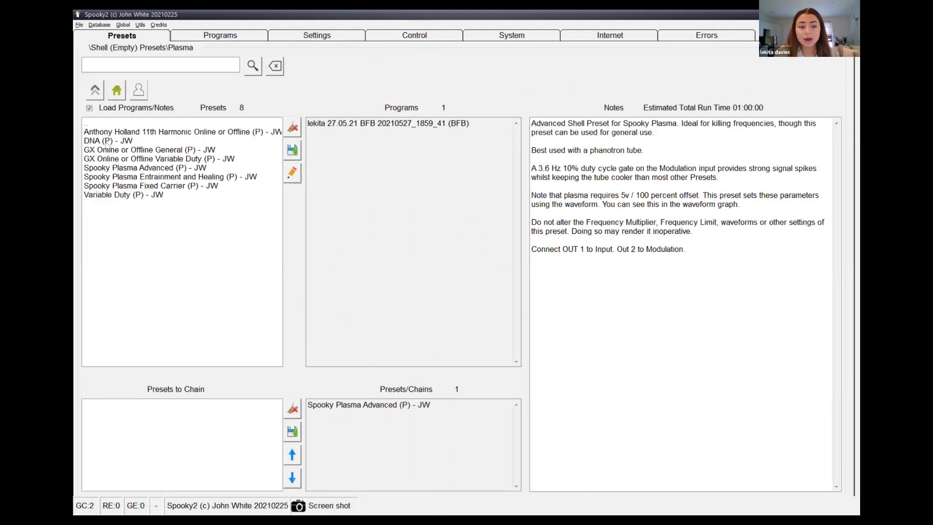
left_click(128, 169)
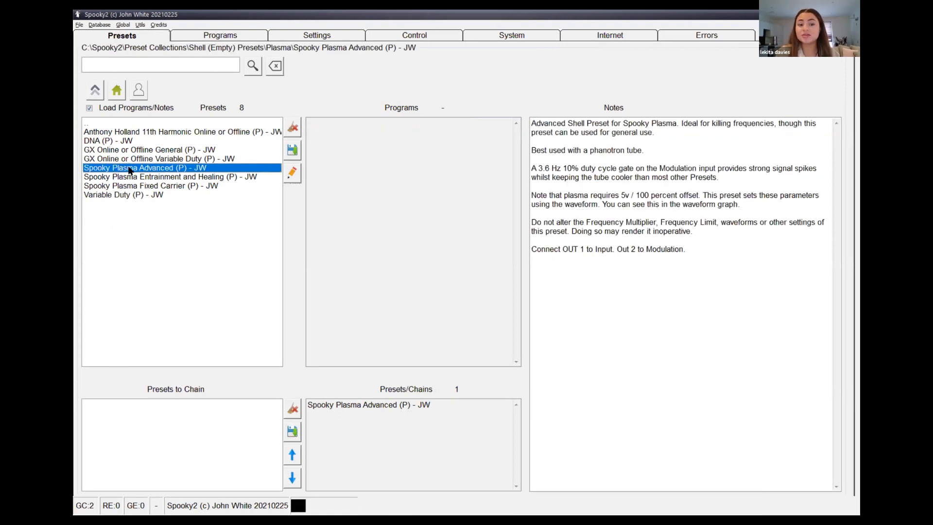
Search the program database for "borrelia" and load the Borrelia Hatchlings and Eggs (XTRA) program
left_click(220, 35)
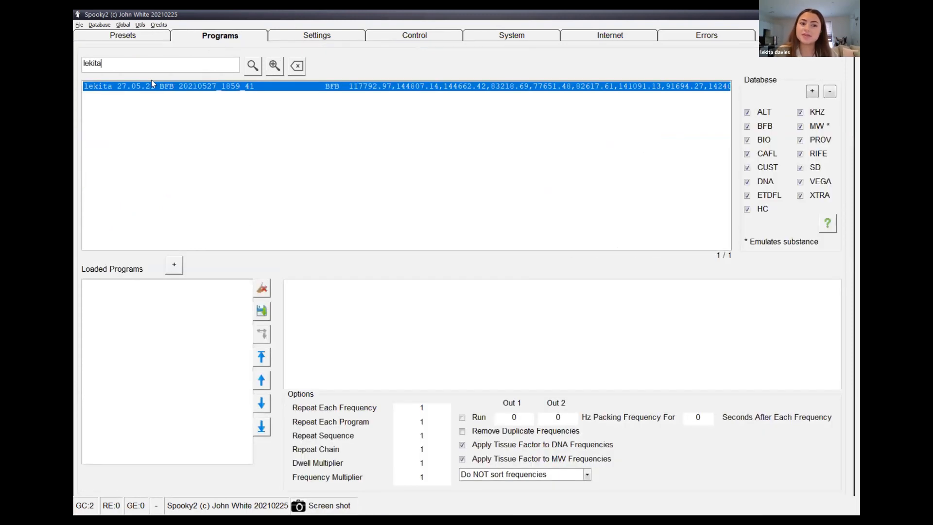
left_click_drag(127, 64, 75, 57)
key("BackSpace")
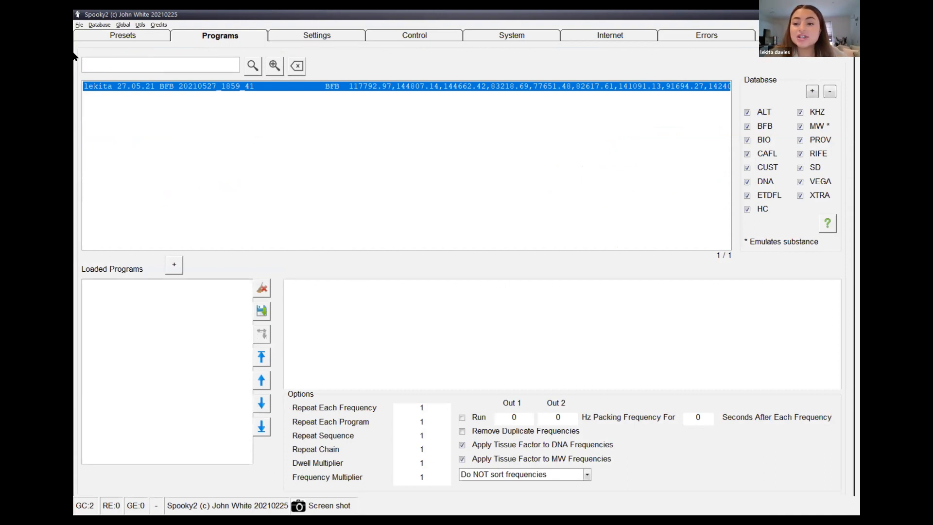
type("borrel")
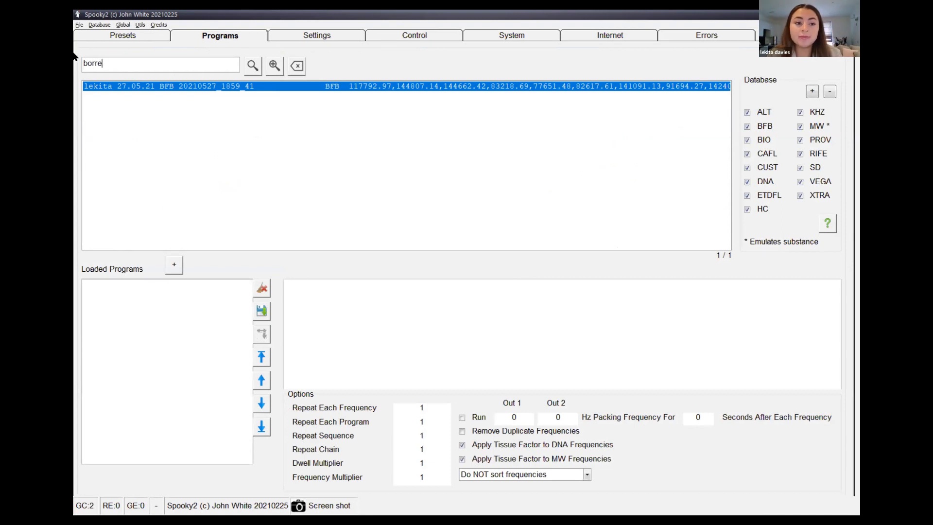
type("ia")
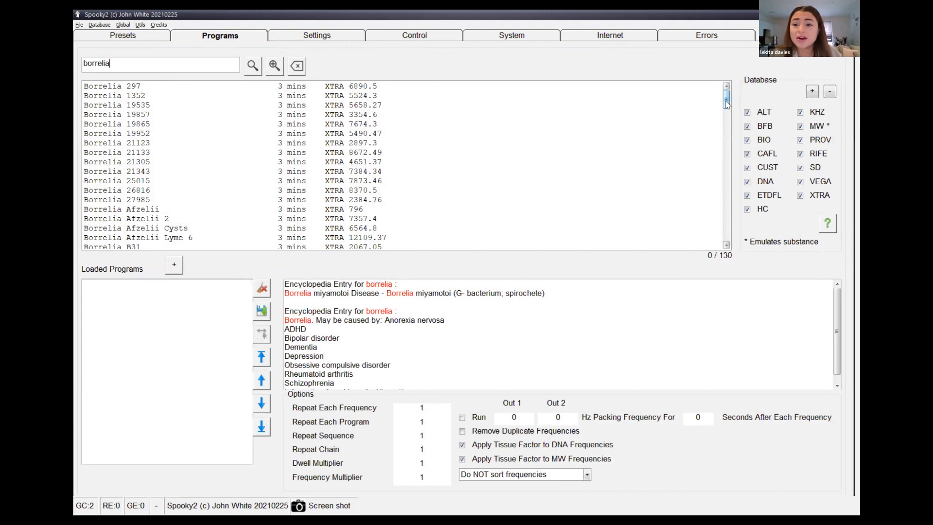
mouse_move(726, 104)
left_mouse_down()
mouse_move(715, 179)
mouse_move(717, 163)
left_mouse_up()
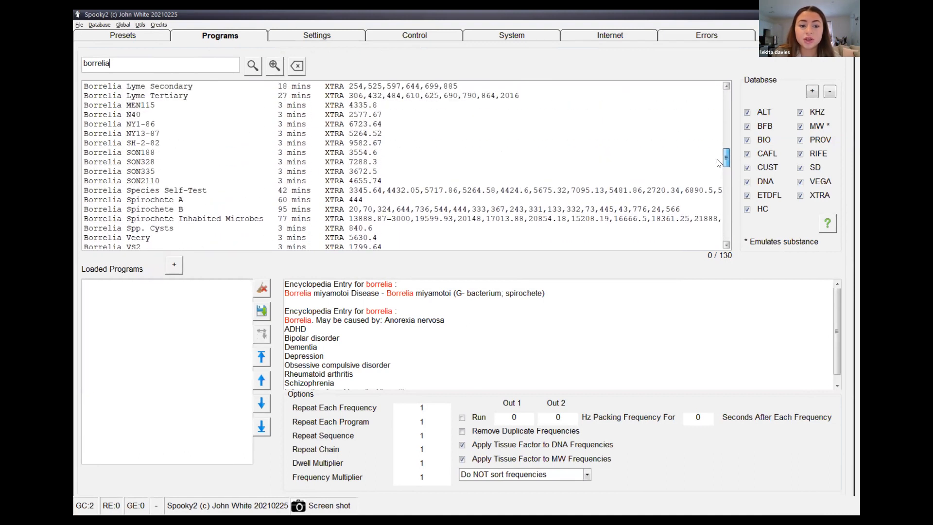
scroll(717, 149, "up", 5)
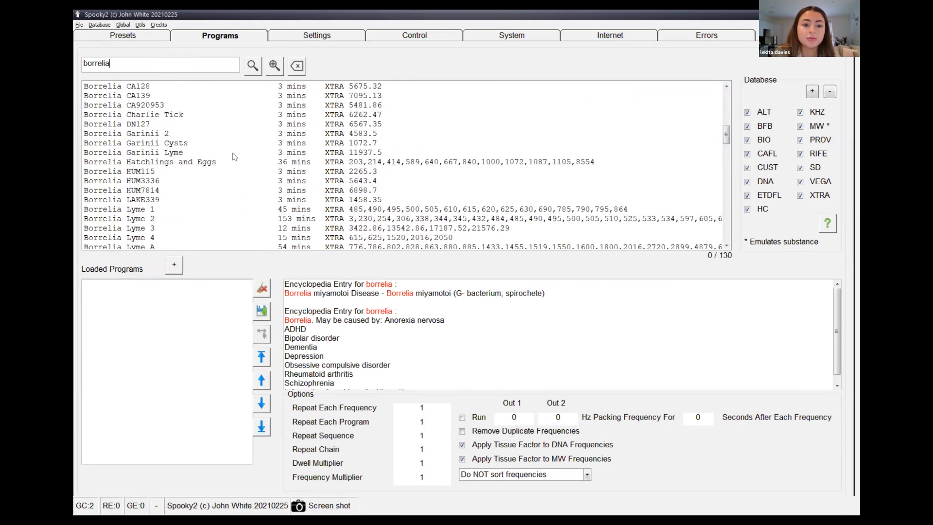
left_click(194, 162)
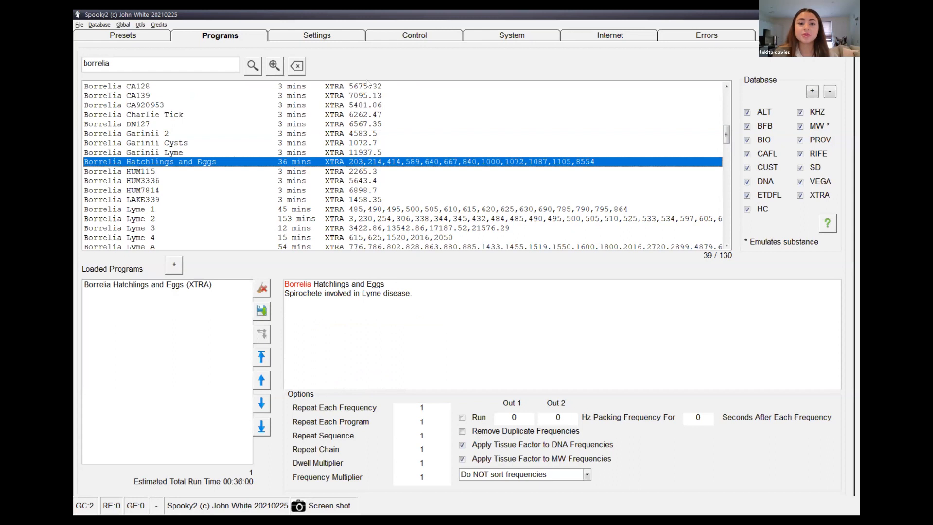
Overwrite generator 5 with the Borrelia Hatchlings and Eggs program, run it briefly, and stop it
left_click(414, 35)
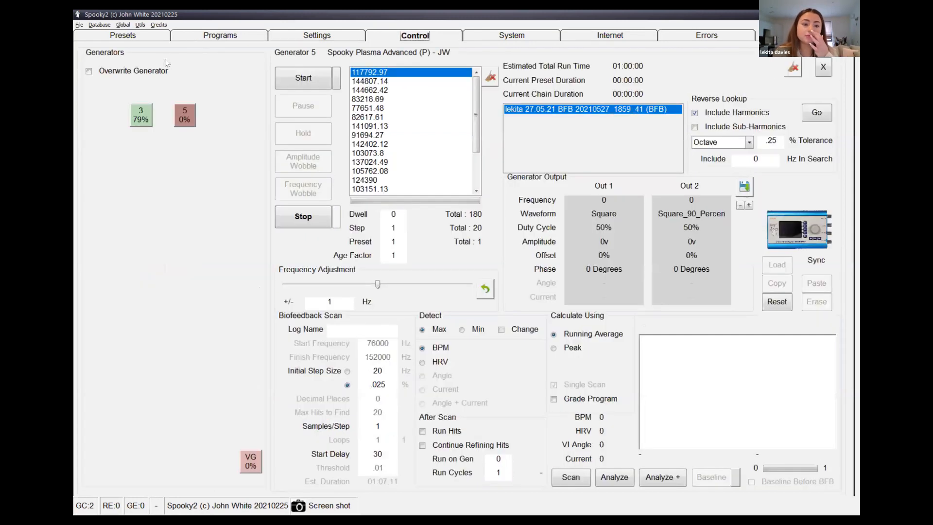
left_click(183, 117)
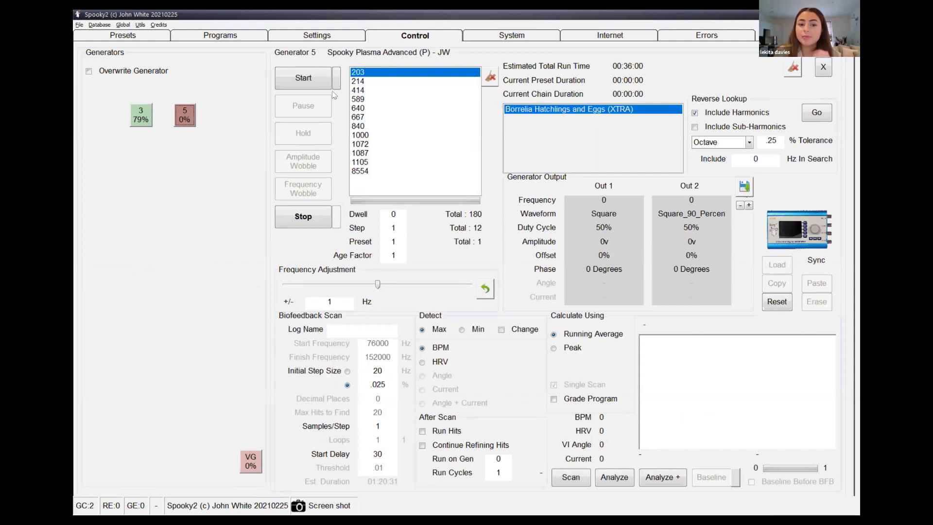
left_click(317, 86)
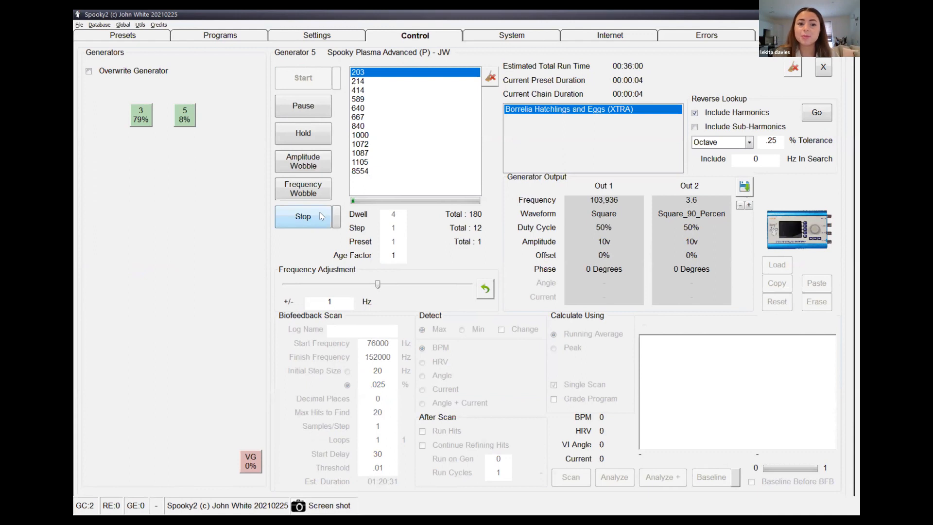
left_click(305, 219)
Remove Borrelia Hatchlings and Eggs from the loaded programs and examine the PROV and HC entries for Borrelia Burgdorferi Lyme Disease
left_click(231, 41)
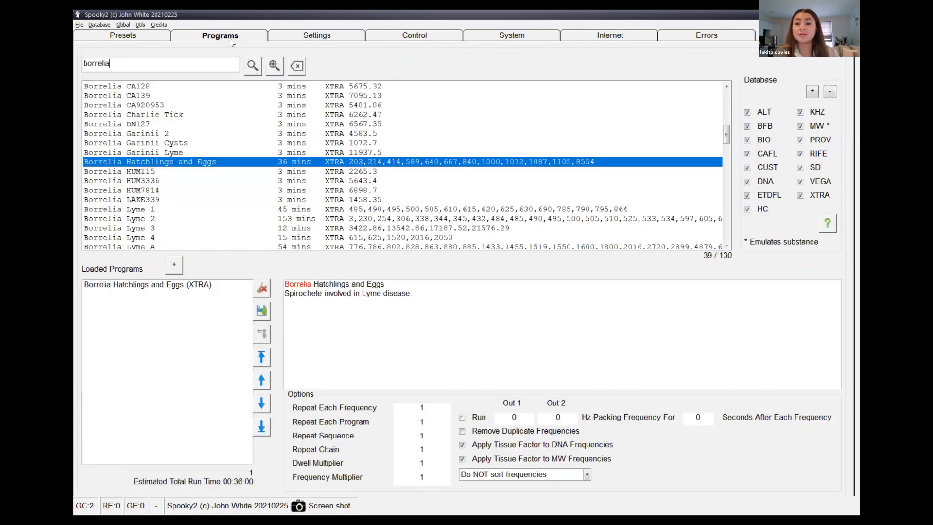
double_click(174, 286)
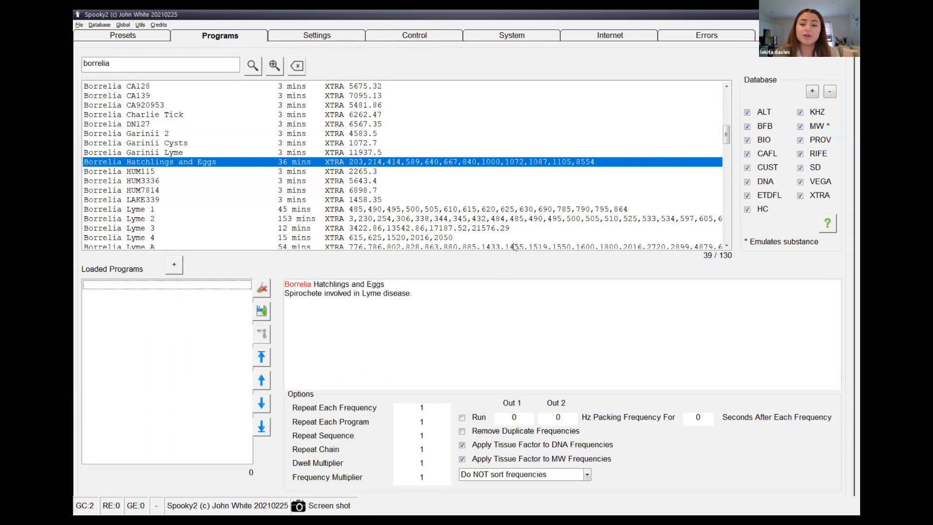
left_click_drag(727, 135, 727, 111)
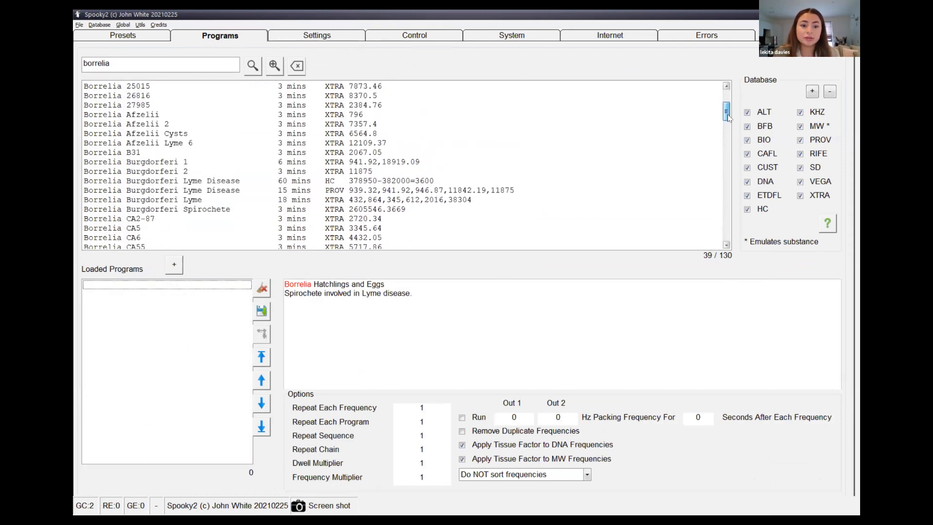
left_click(234, 190)
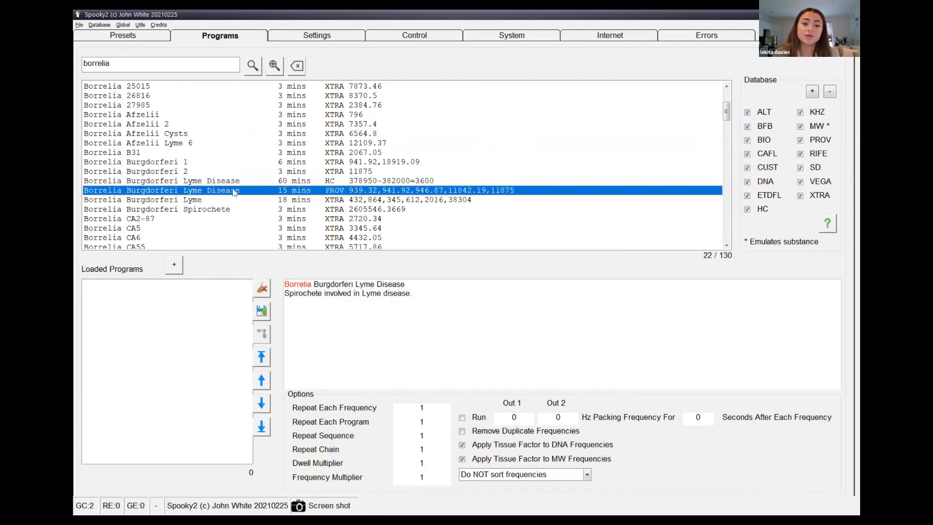
left_click(225, 183)
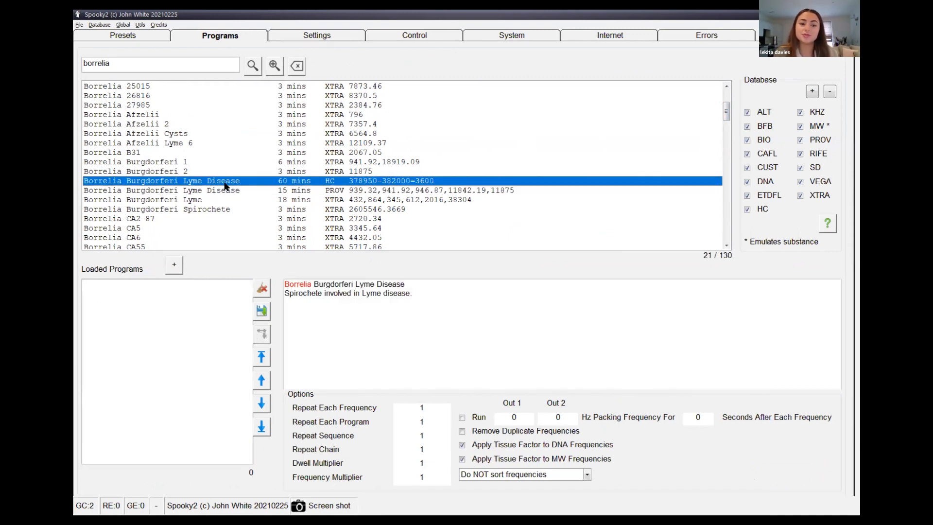
Load the Spooky Plasma Entrainment and Healing (P) - JW shell preset from the Shell (Empty) Presets\Plasma collection
left_click(137, 38)
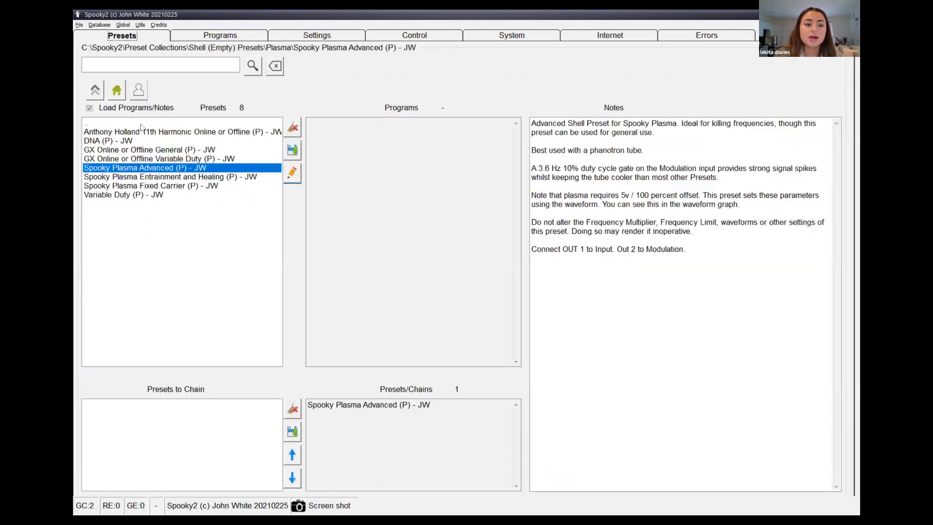
left_click(116, 90)
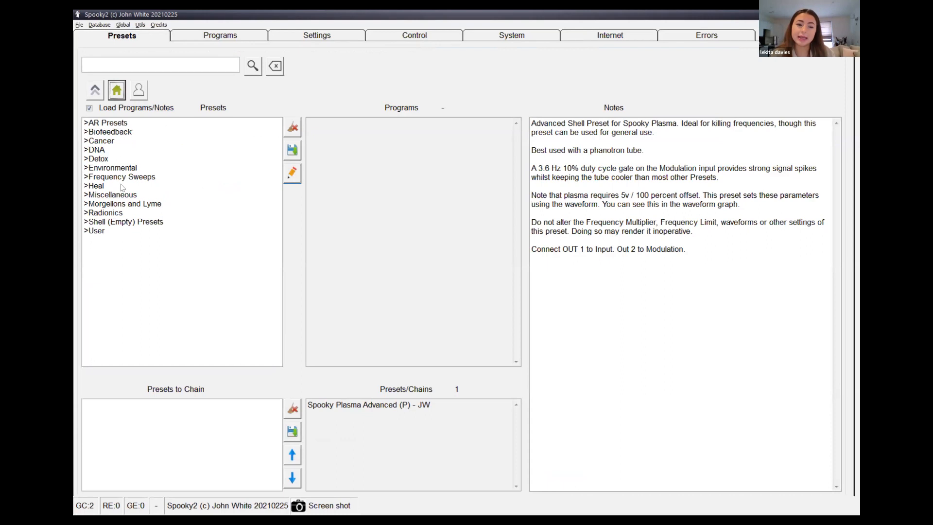
left_click(130, 225)
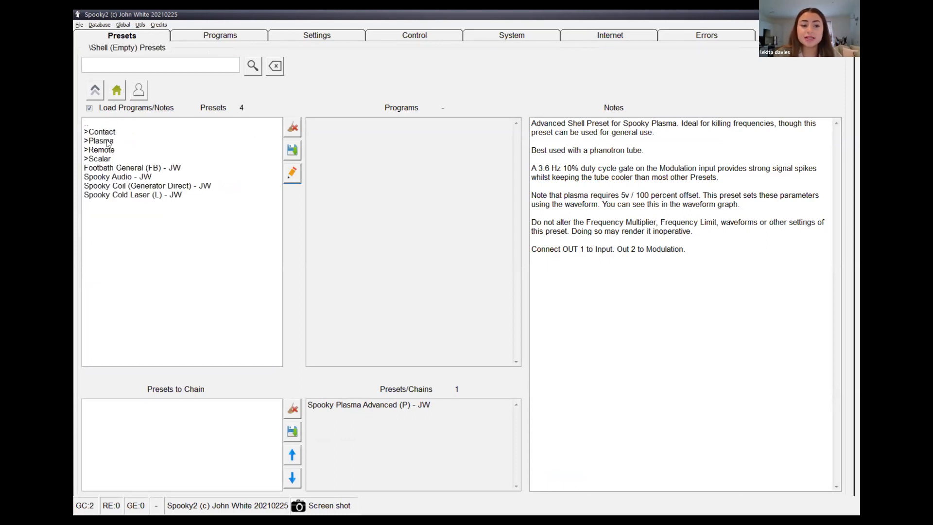
left_click(105, 145)
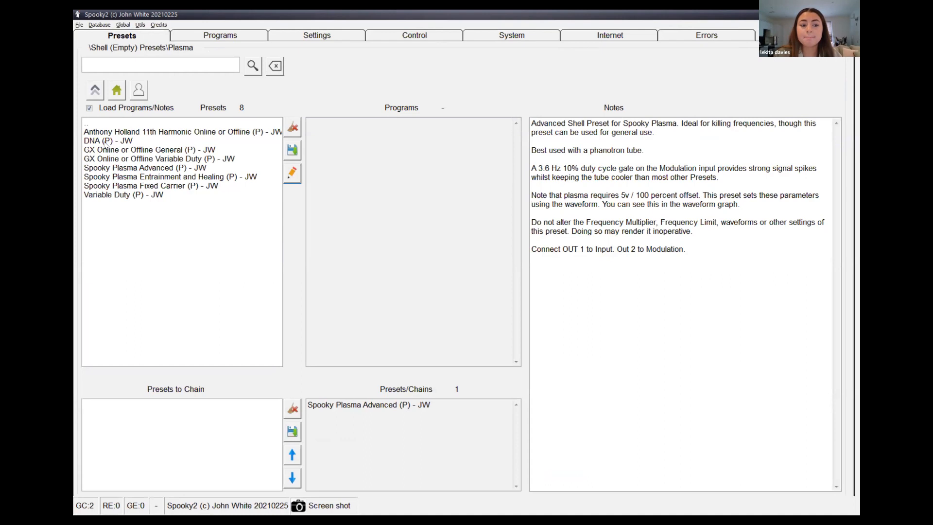
left_click(163, 178)
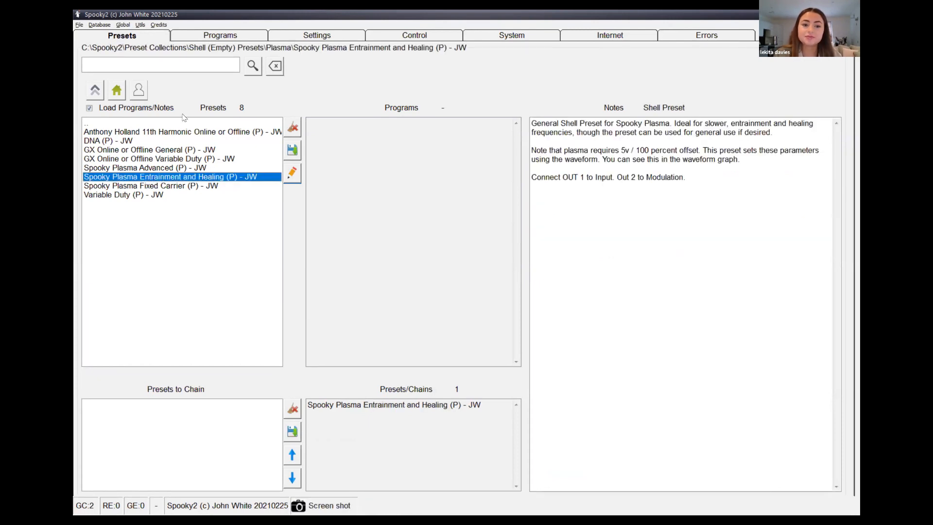
Search the program database for "back", load Backache 1 (CAFL), and overwrite generator 5 with it
left_click(205, 39)
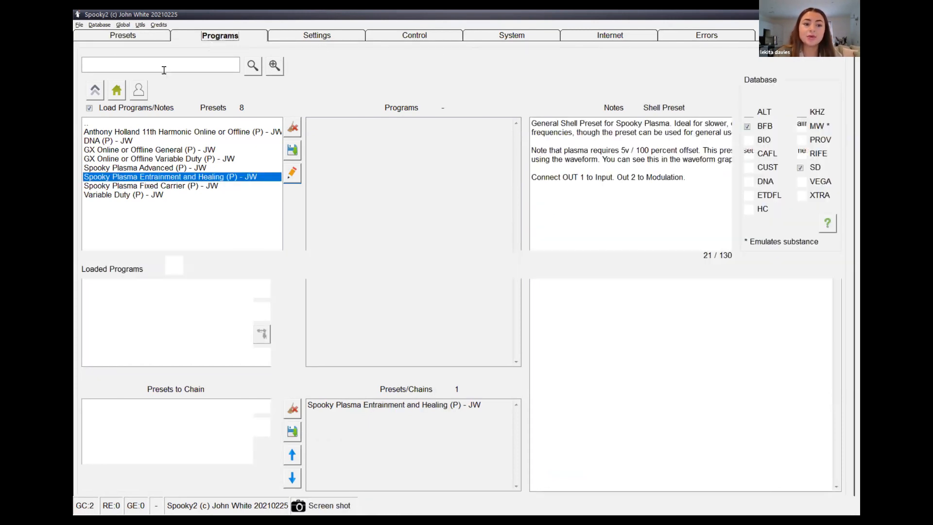
left_click_drag(119, 63, 76, 62)
key("BackSpace")
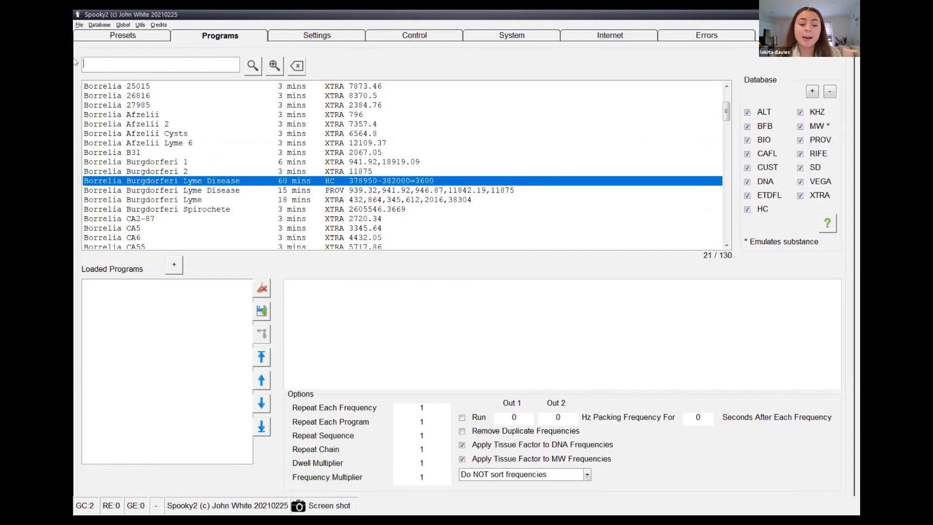
type("back")
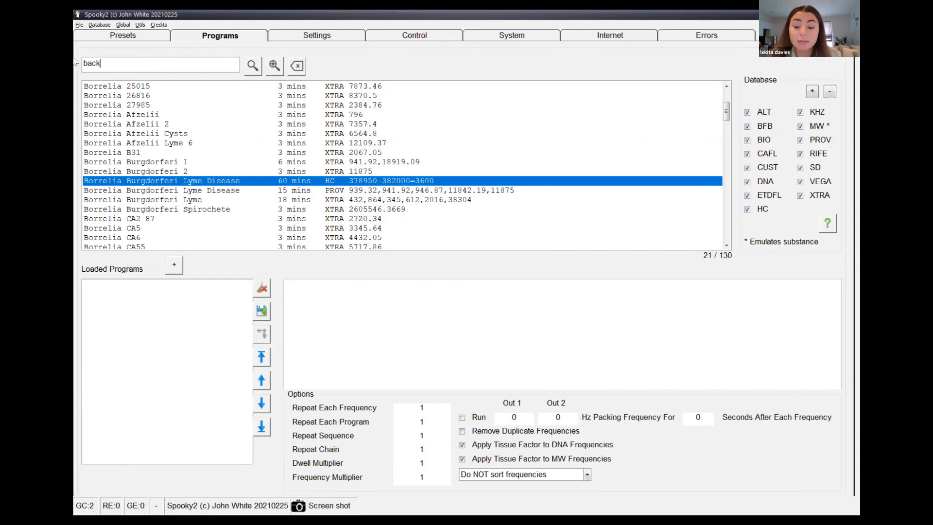
key("Return")
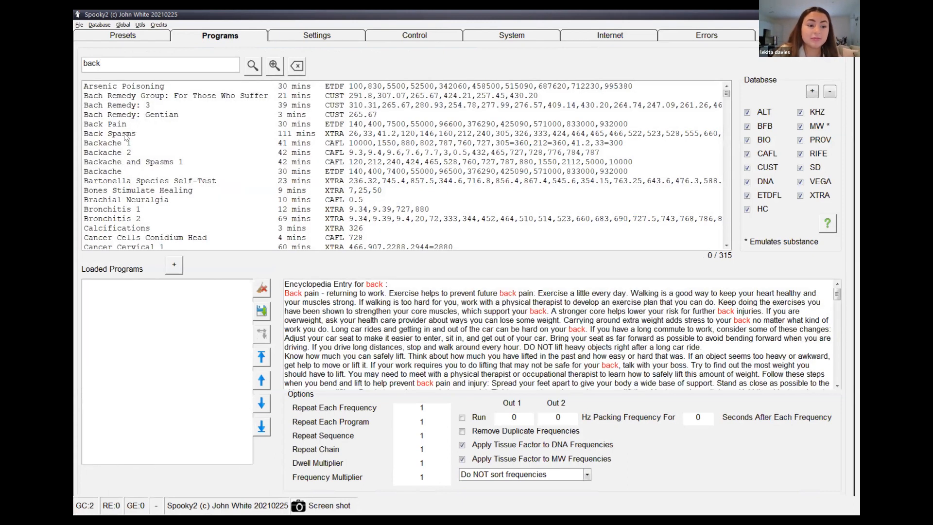
double_click(290, 144)
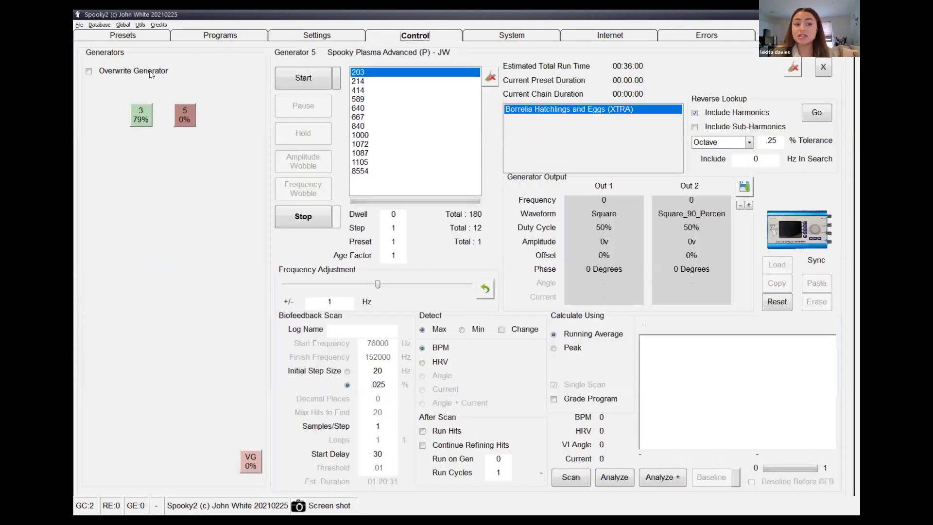
left_click(186, 119)
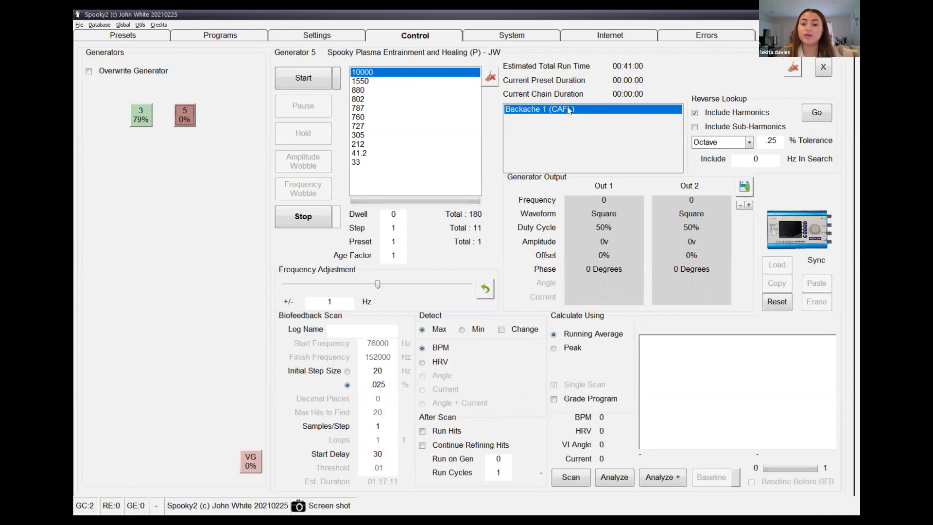
Add Bones Stimulate Healing (XTRA) to the loaded programs, overwrite generator 5 with both programs, and stop the generator
left_click(208, 39)
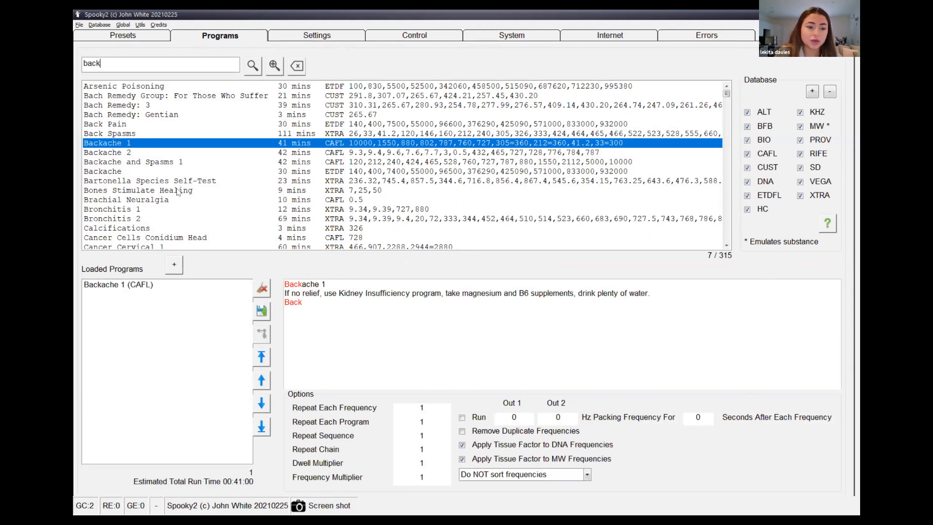
double_click(162, 191)
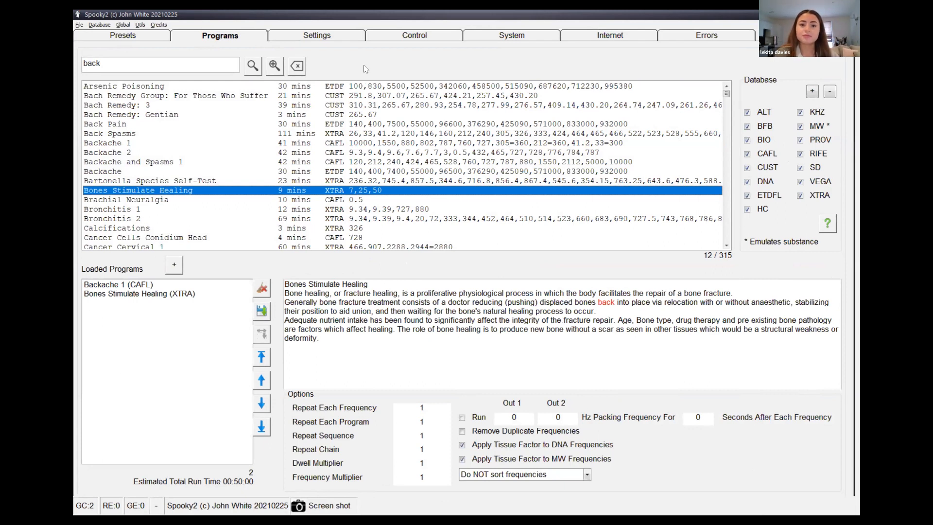
left_click(414, 35)
left_click(192, 122)
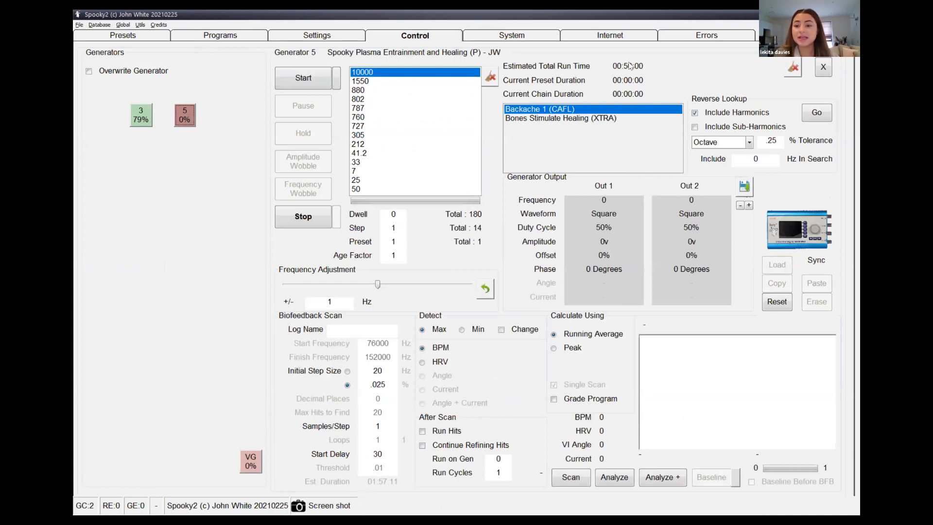
left_click(305, 219)
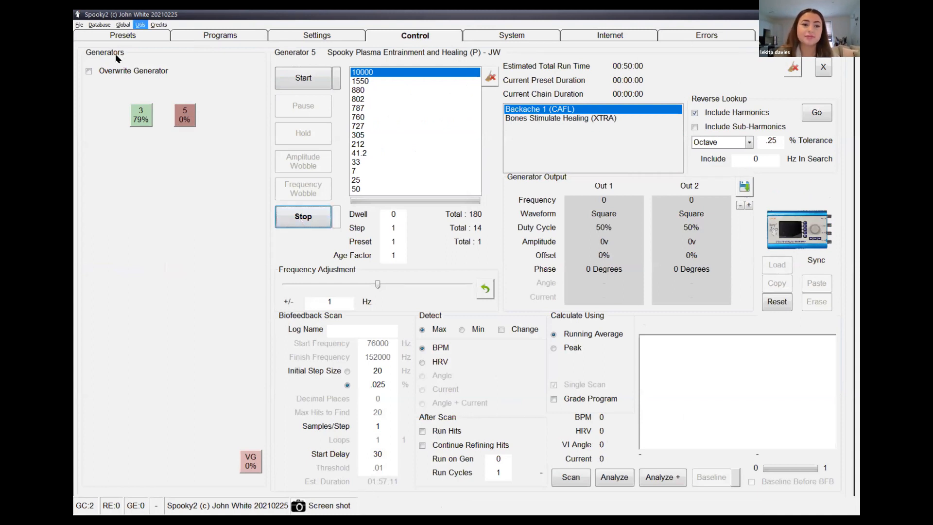
Open the Heal\Plasma preset collection and examine the Essential Micronutrients (P) - JW and Healing and Regeneration (P) - DB presets
left_click(121, 35)
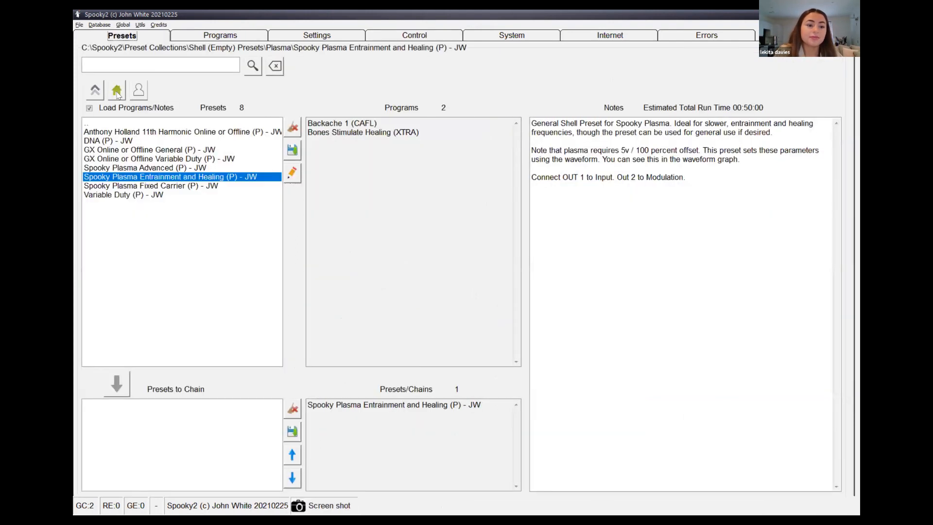
left_click(117, 94)
left_click(117, 184)
double_click(119, 175)
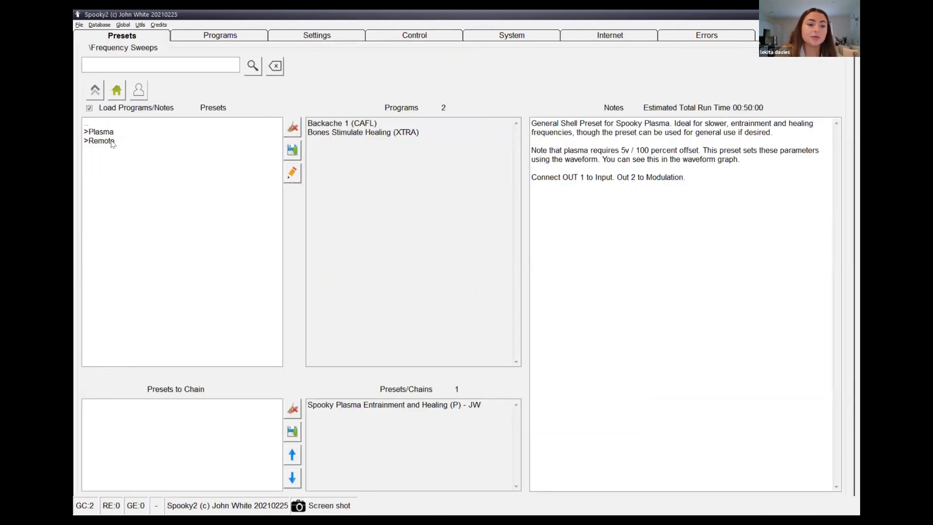
double_click(108, 125)
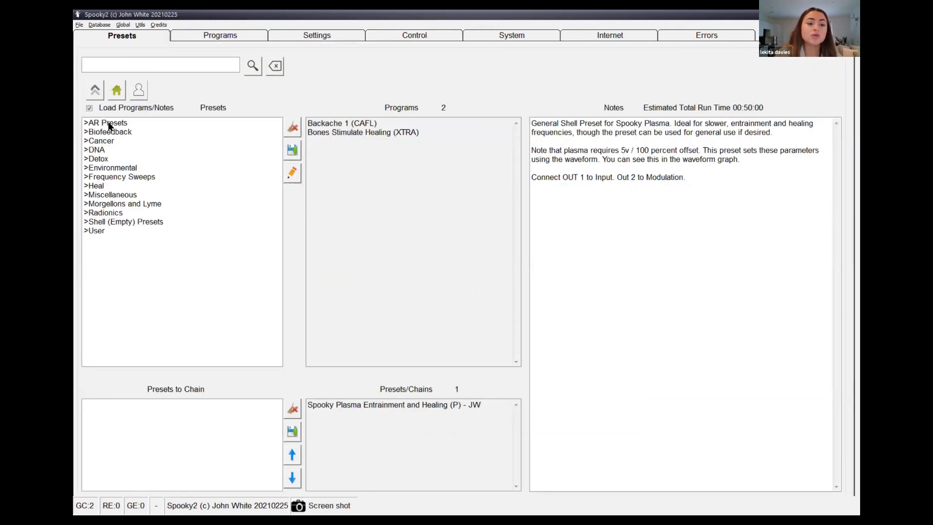
double_click(103, 188)
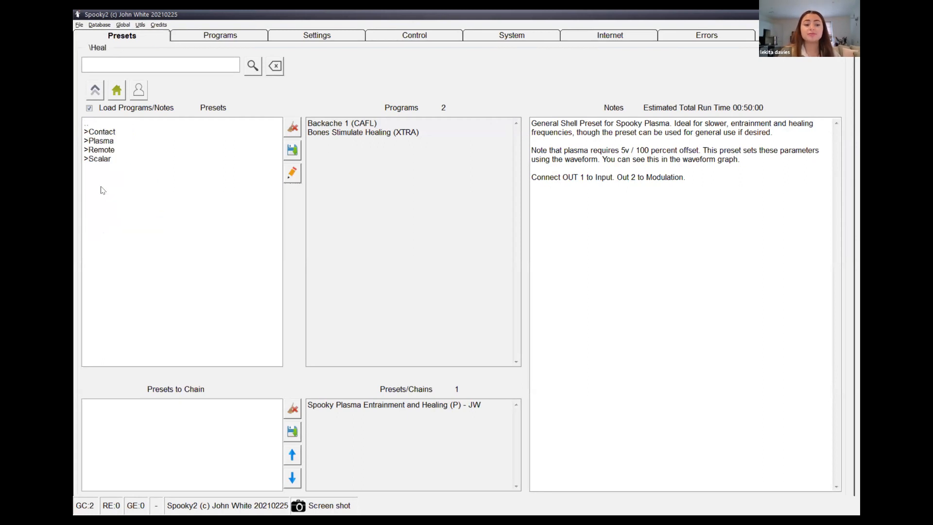
double_click(106, 142)
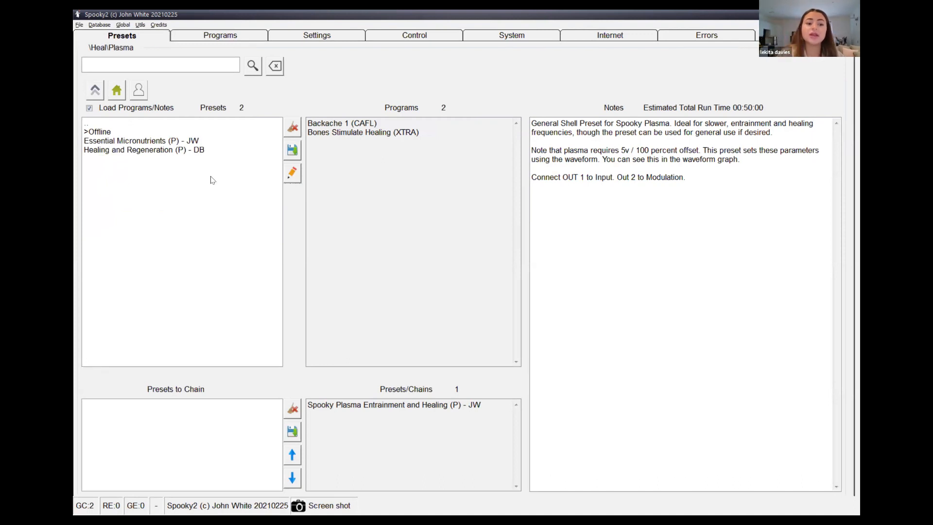
left_click(138, 143)
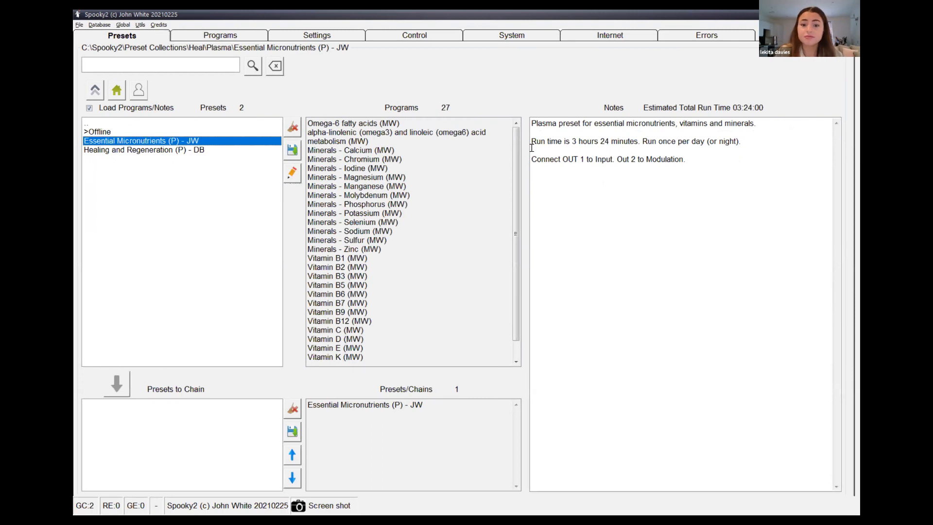
left_click_drag(516, 140, 516, 146)
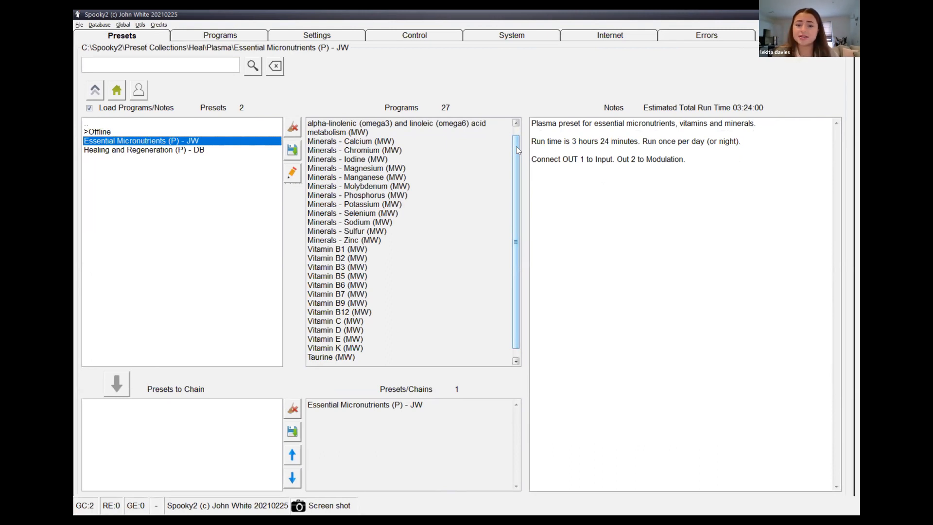
left_click_drag(516, 146, 516, 125)
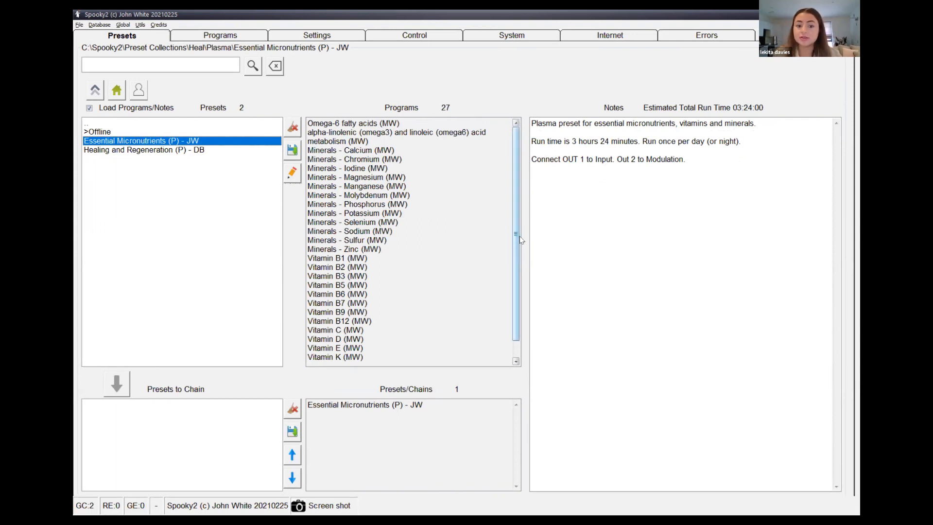
left_click(181, 149)
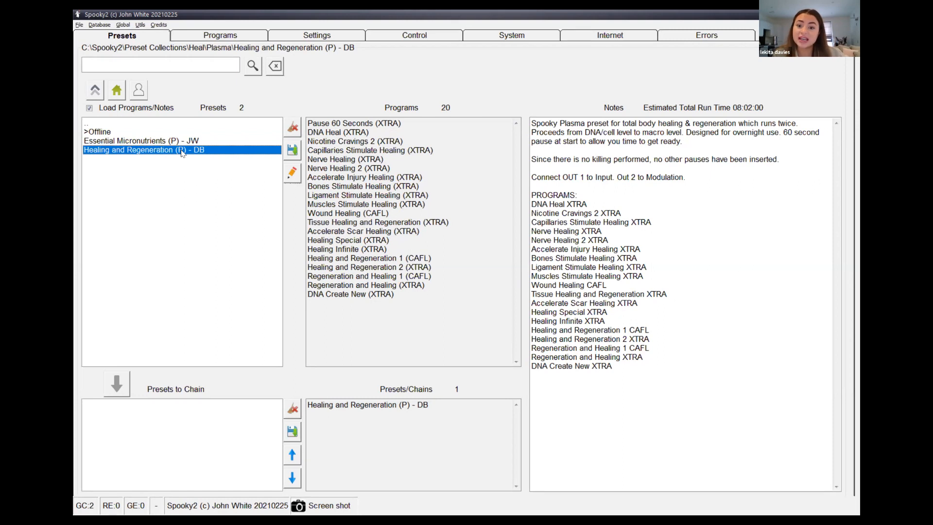
Examine Ear Infection (P) - MM in the Miscellaneous\Plasma collection, and load the Parasites 1 of 5 (P) - JW preset
left_click(117, 91)
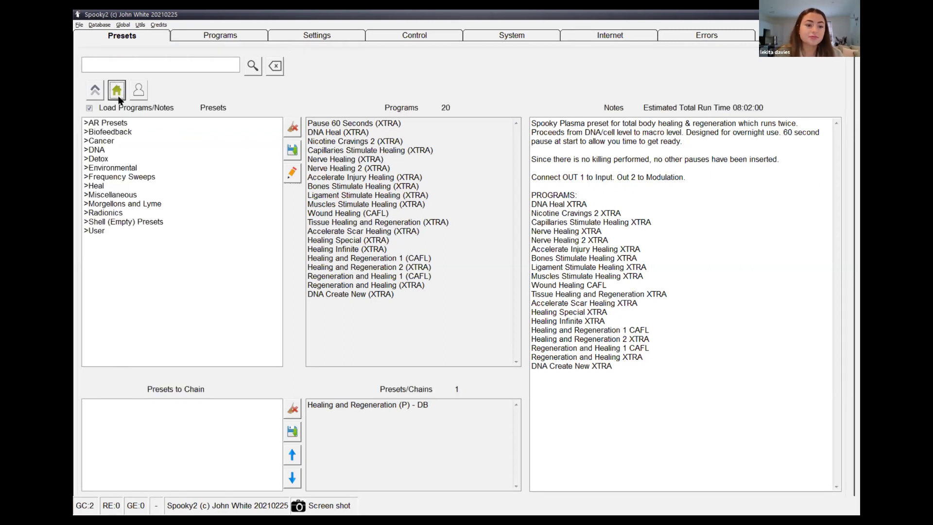
double_click(111, 196)
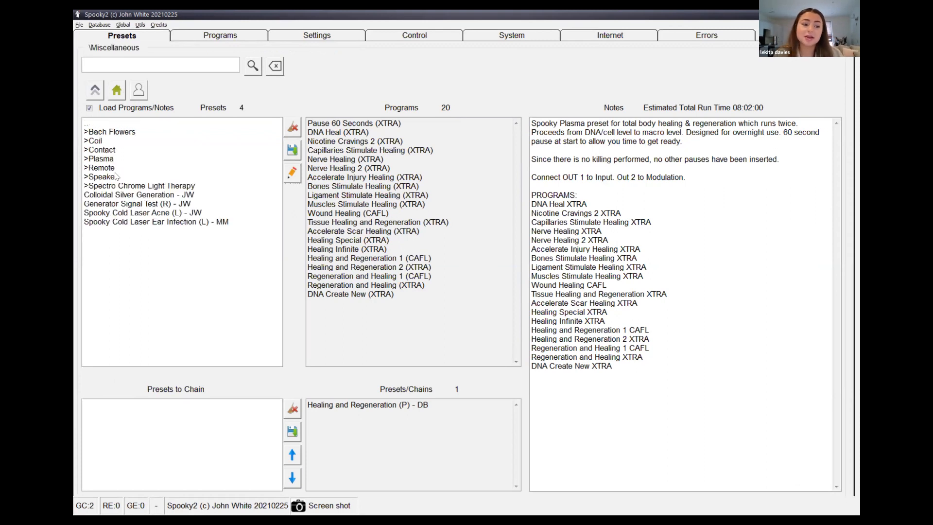
double_click(101, 159)
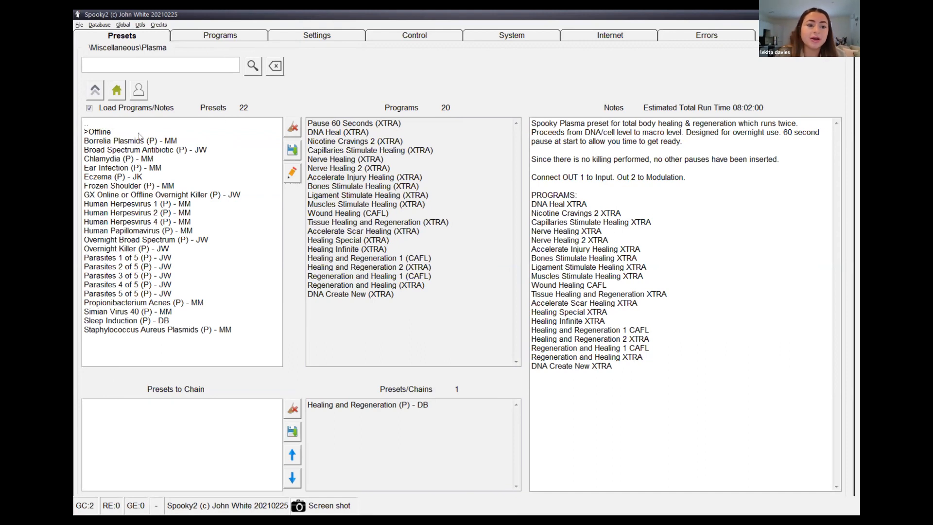
left_click(121, 168)
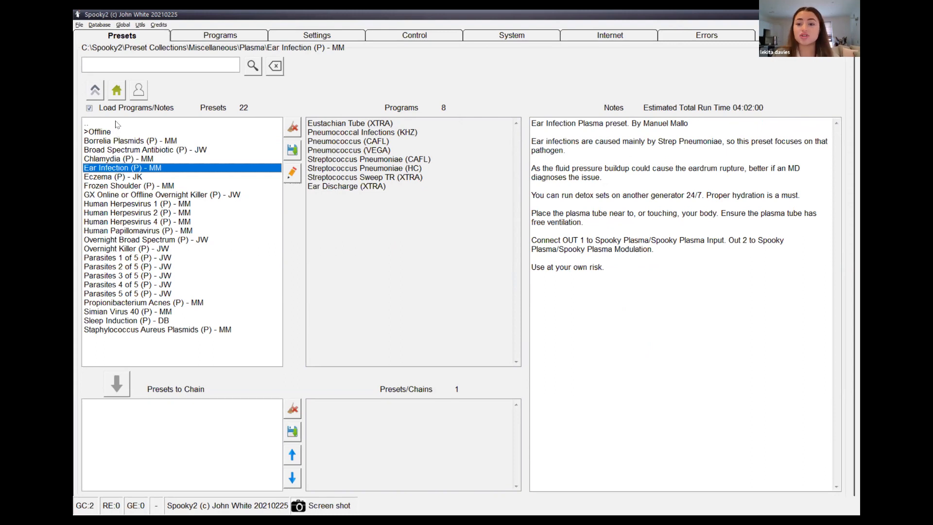
left_click(121, 259)
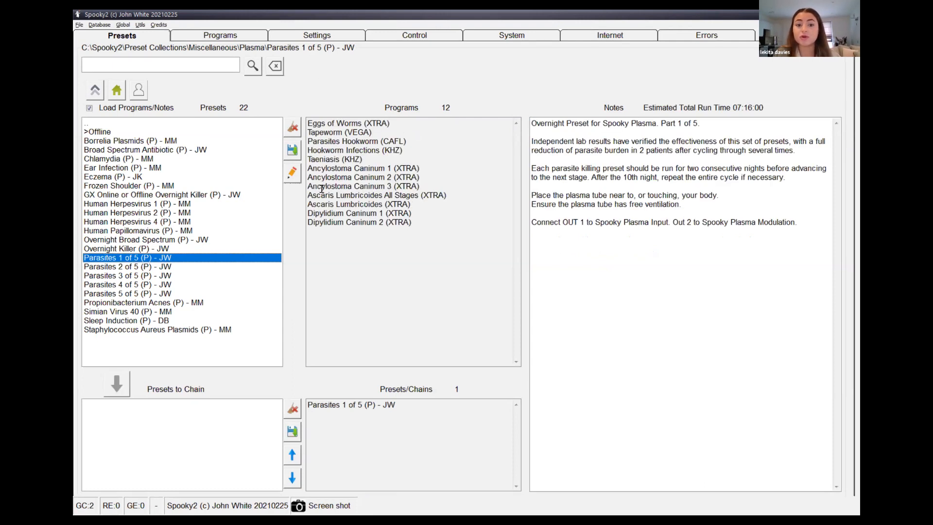
Overwrite generator 5 with the Parasites 1 of 5 (P) - JW preset, review its program list, and start the generator
left_click(414, 35)
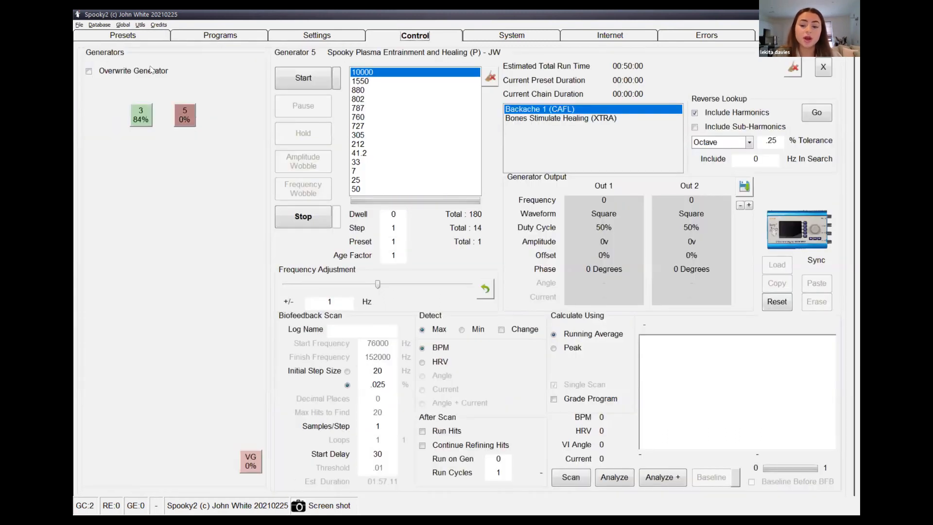
left_click(183, 117)
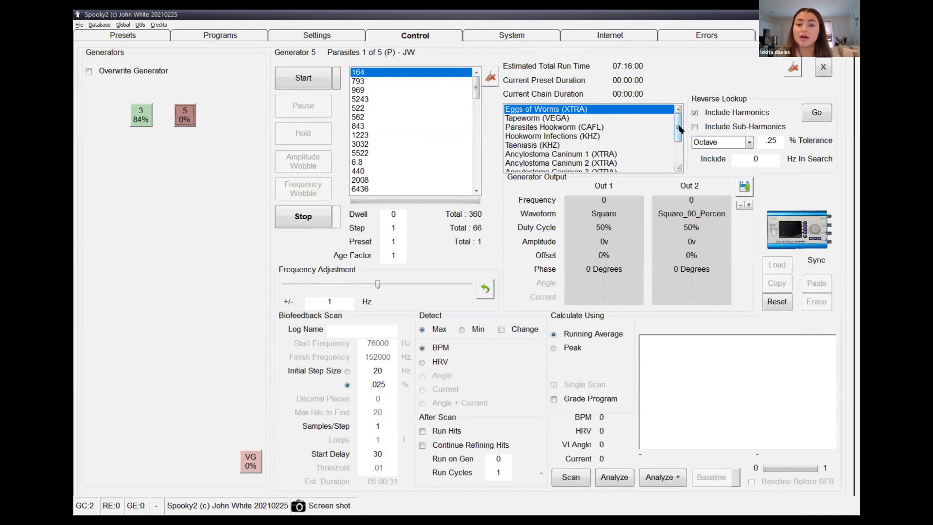
mouse_move(679, 128)
left_mouse_down()
mouse_move(681, 146)
mouse_move(681, 124)
left_mouse_up()
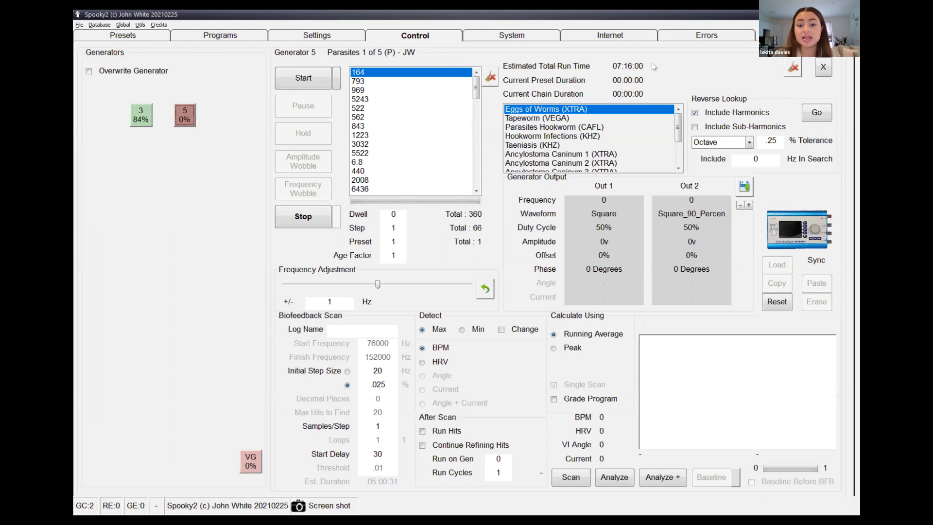
left_click(294, 82)
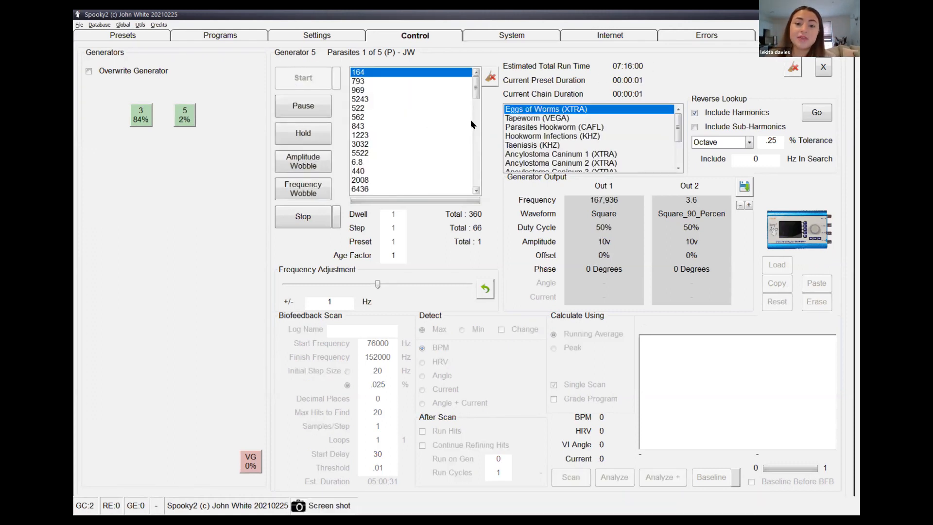
Skip generator 5 to the 440 frequency of Parasites Hookworm (CAFL), try pausing and resuming it, and stop the run
left_click_drag(476, 96, 475, 103)
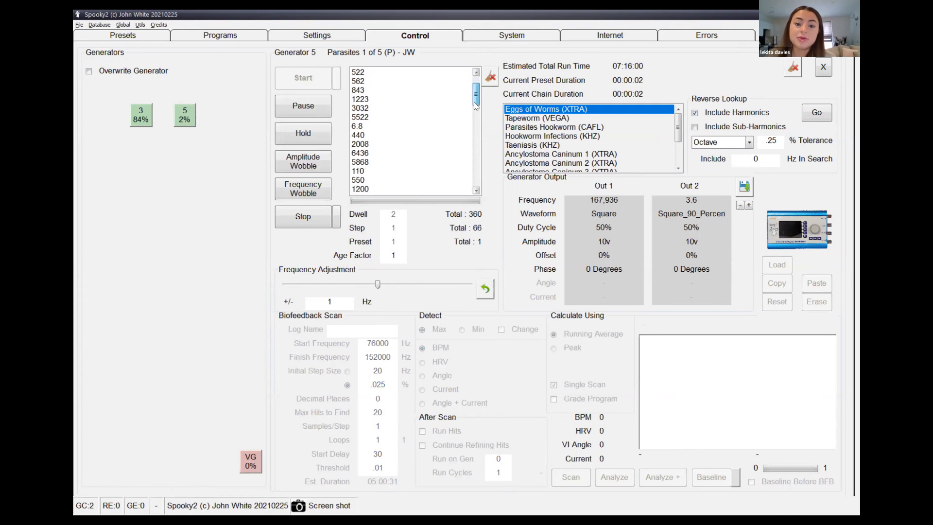
left_click(362, 136)
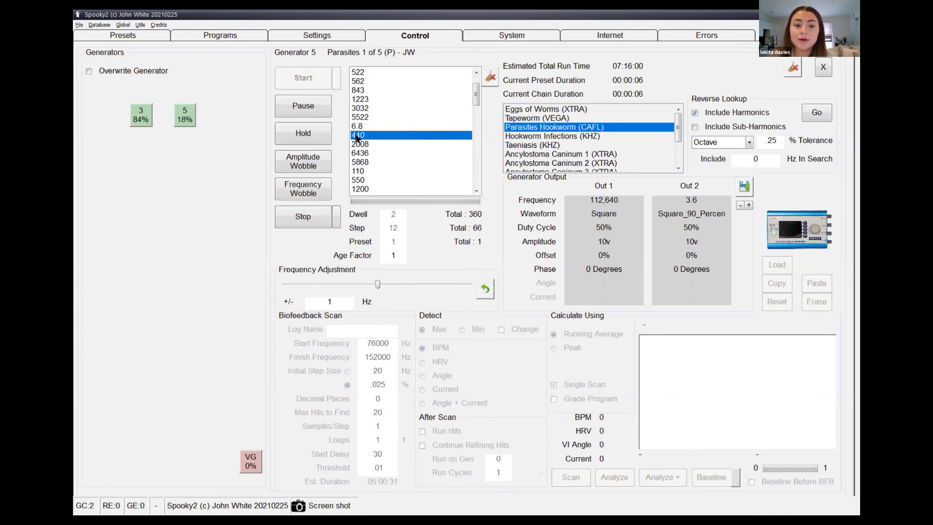
left_click(299, 108)
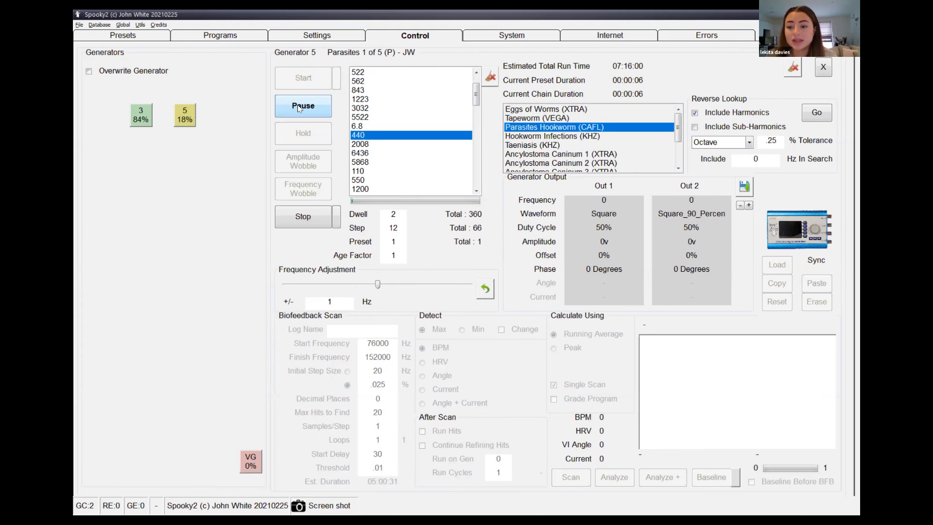
left_click(299, 107)
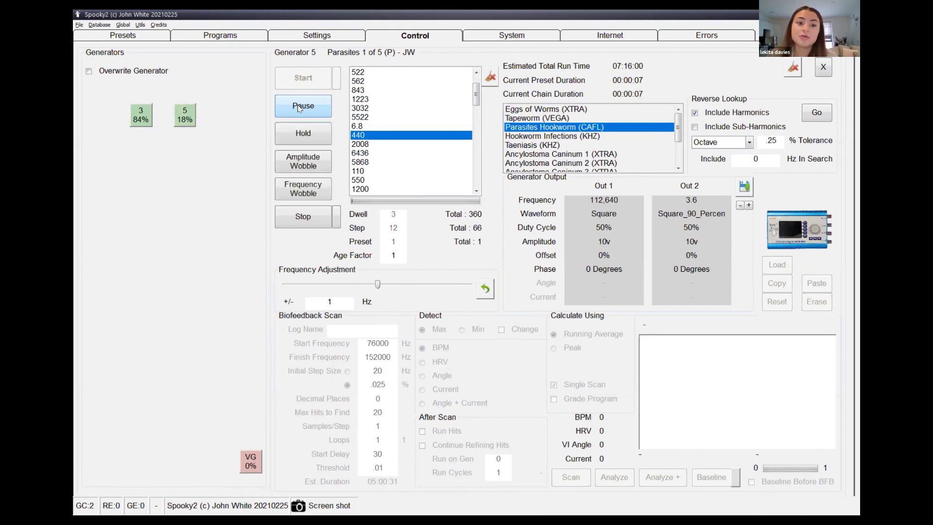
left_click(299, 108)
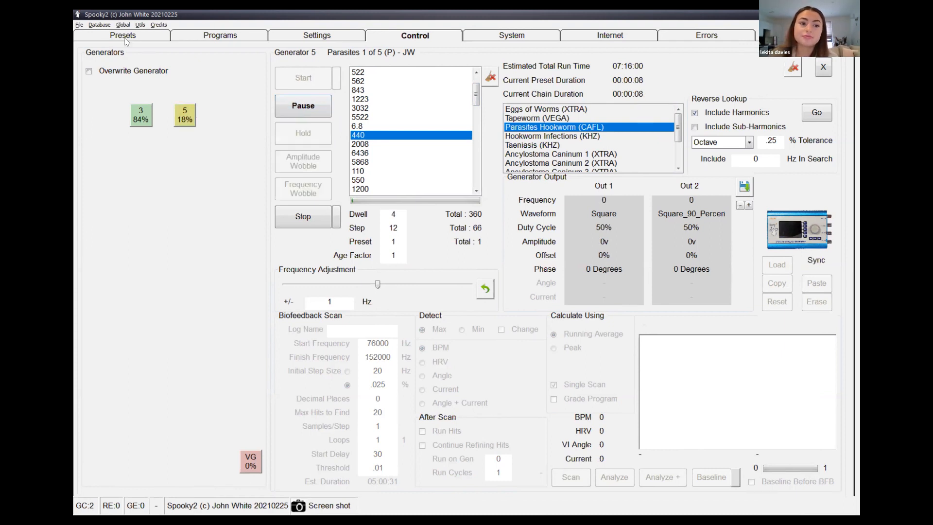
left_click(295, 227)
Examine the plasma presets available in the Frequency Sweeps\Plasma collection, and return to the top-level preset collections
left_click(138, 39)
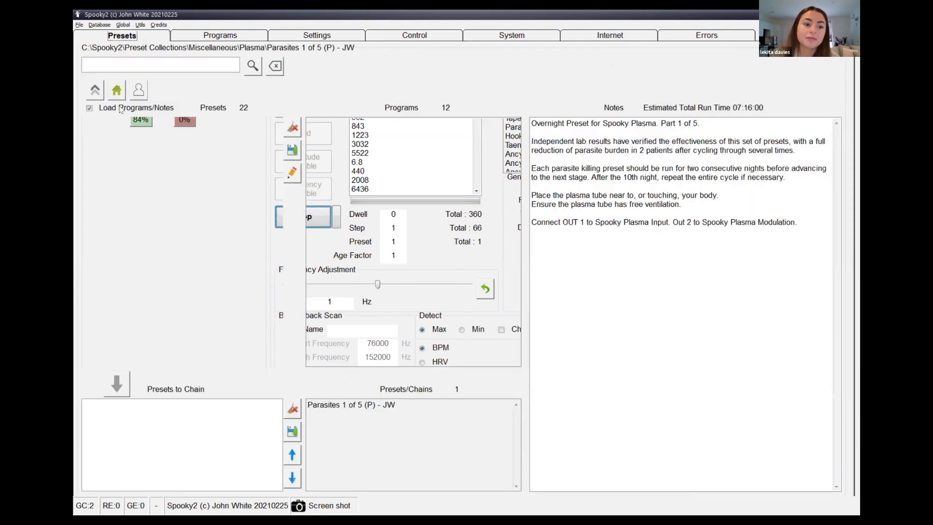
left_click(117, 90)
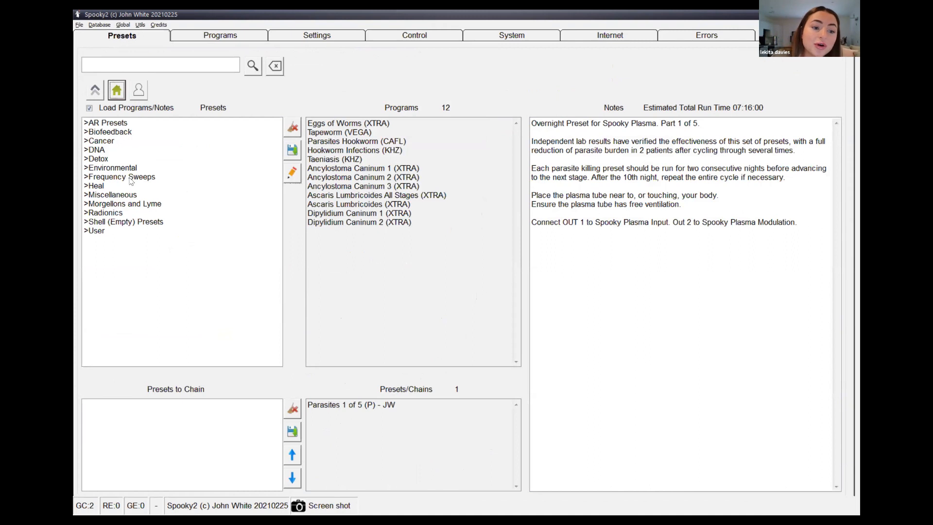
double_click(144, 180)
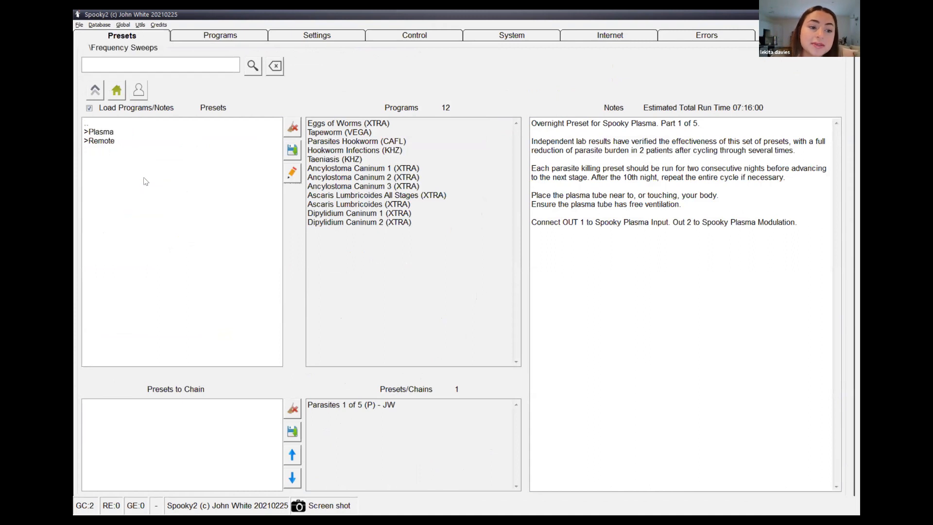
double_click(107, 132)
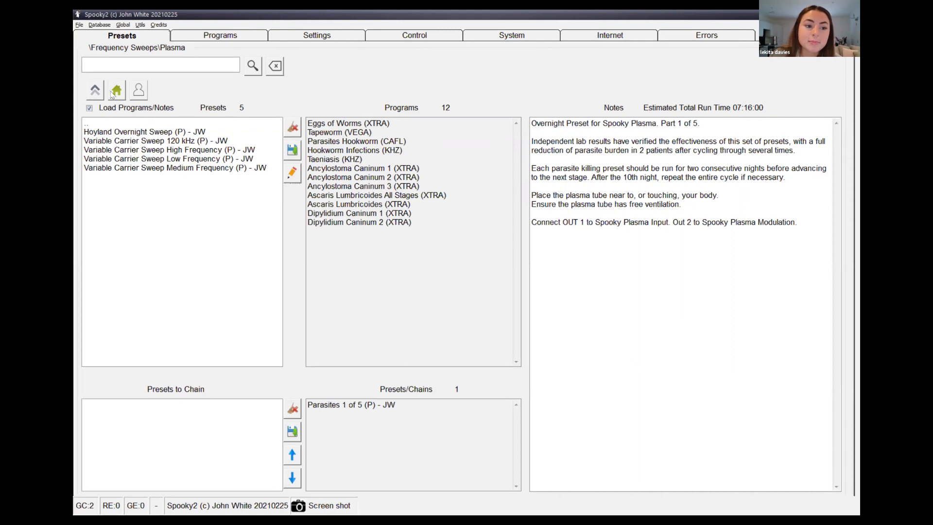
double_click(102, 126)
double_click(102, 125)
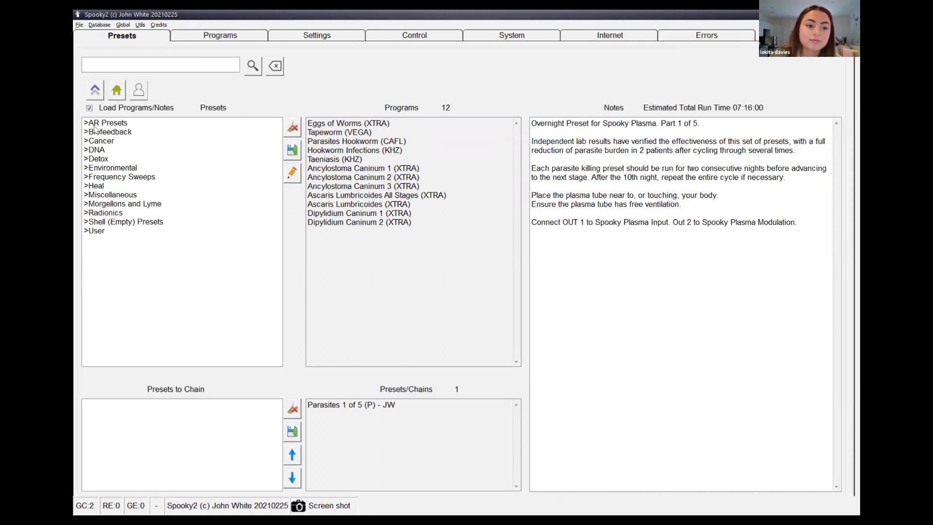
Load the P01 Metals and Chemicals - DB preset from the Morgellons and Lyme v3.0\Plasma collection and go to the generator controls
double_click(147, 208)
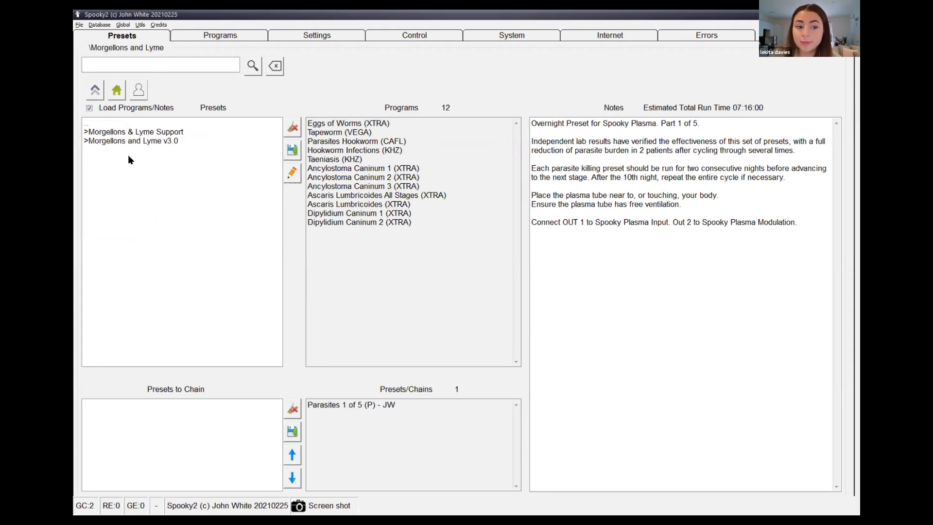
double_click(168, 143)
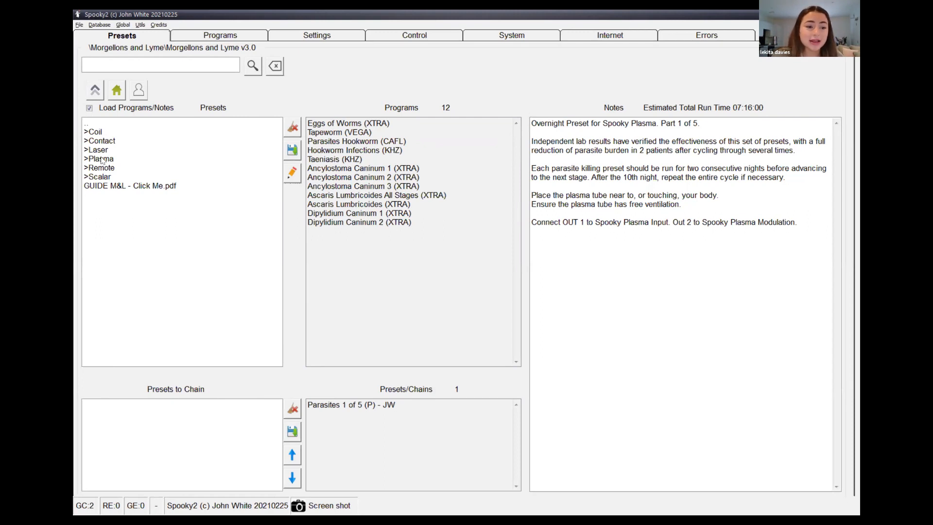
double_click(101, 159)
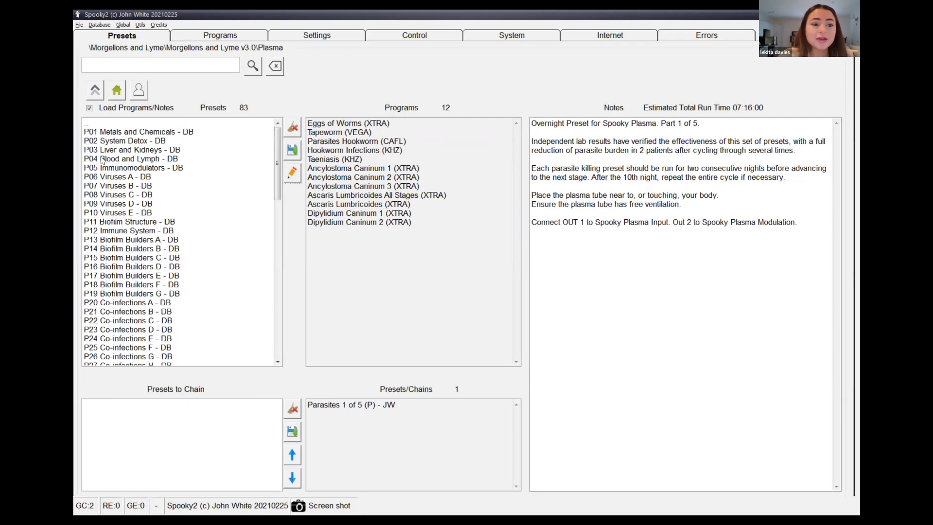
mouse_move(278, 142)
left_mouse_down()
mouse_move(276, 300)
mouse_move(276, 128)
left_mouse_up()
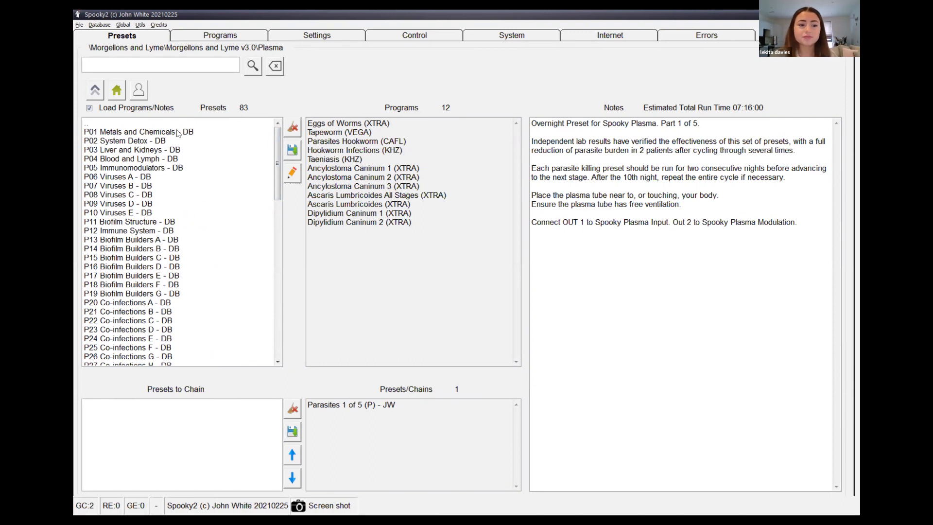
left_click(177, 131)
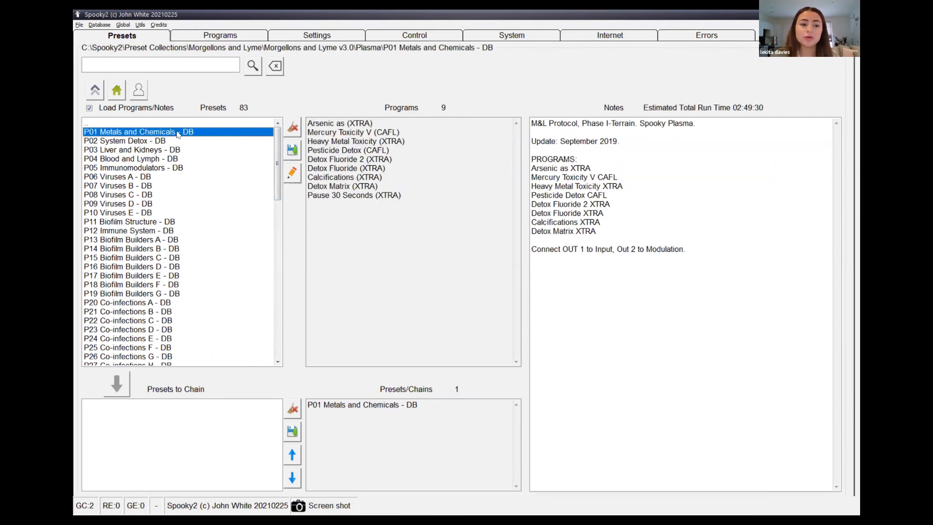
left_click(177, 131)
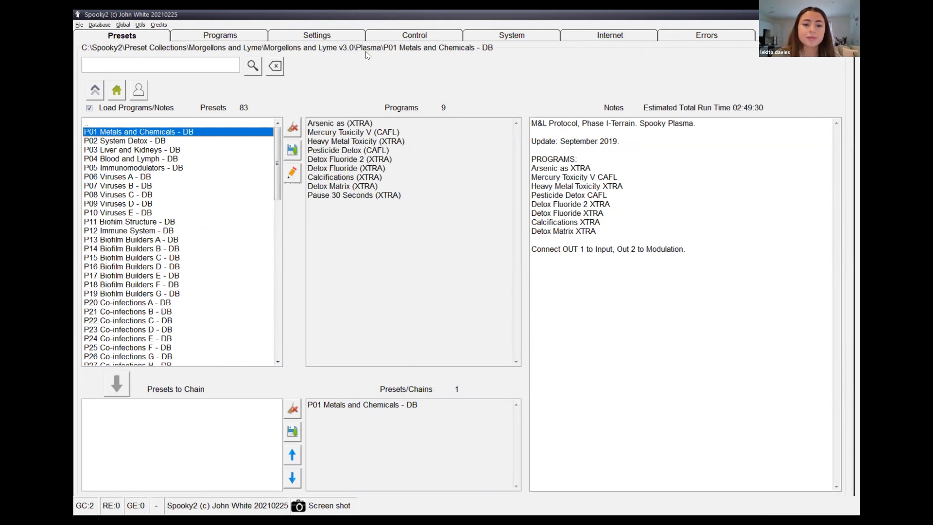
left_click(415, 35)
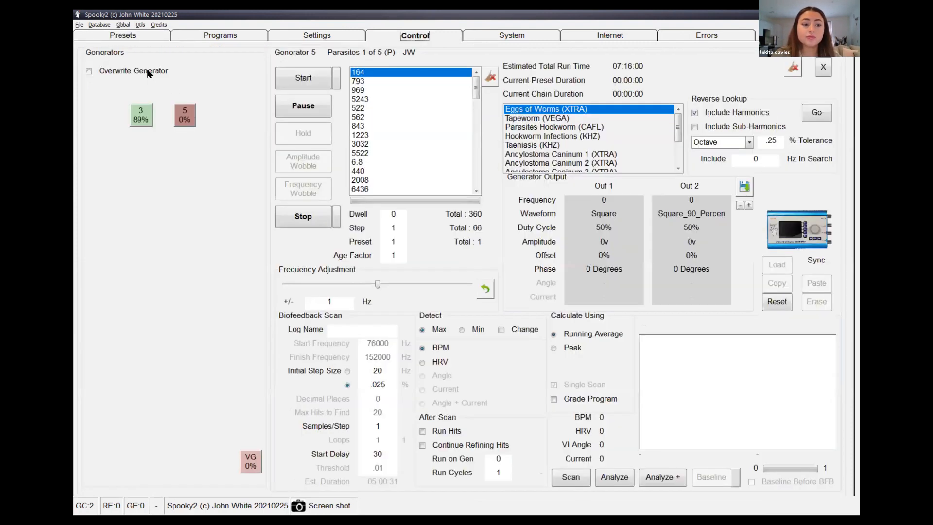
Send the P01 Metals and Chemicals - DB preset to generator 5, review its programs, and start and stop the generator
left_click(187, 119)
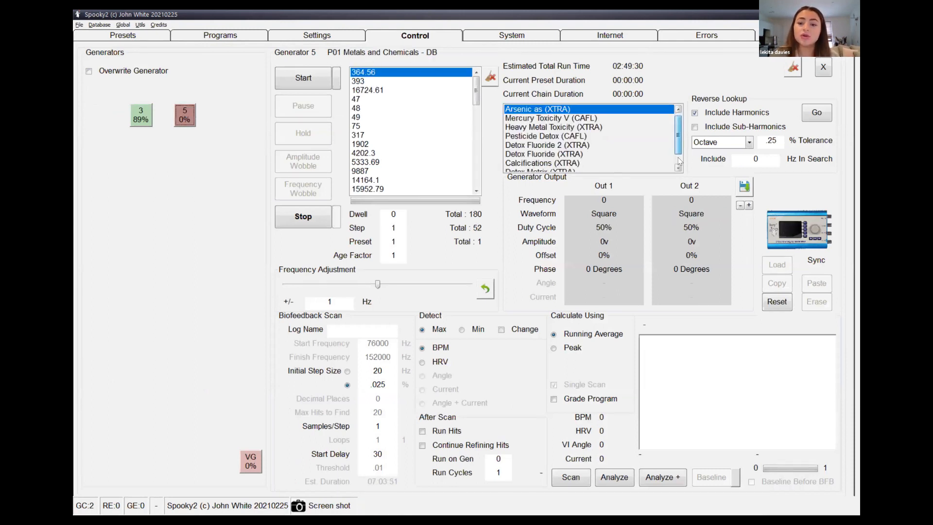
scroll(679, 148, "down", 1)
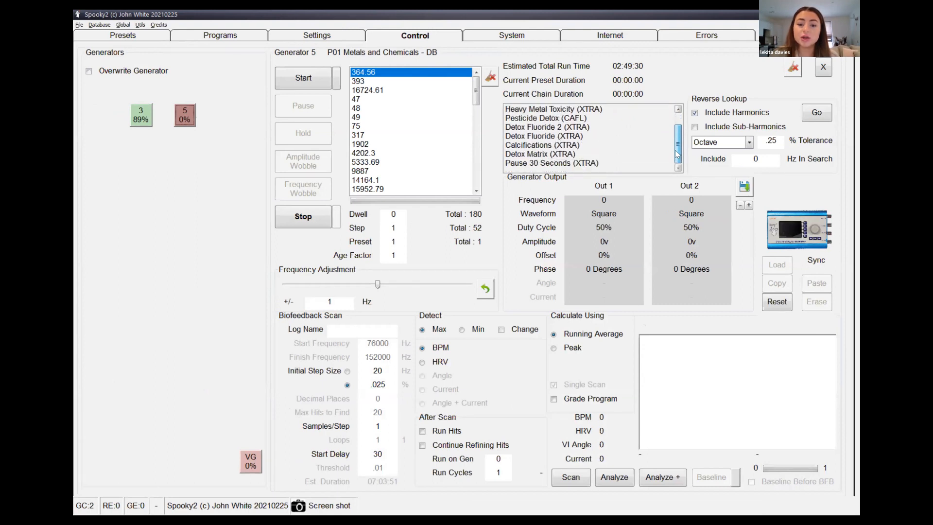
scroll(676, 128, "up", 1)
left_click(305, 80)
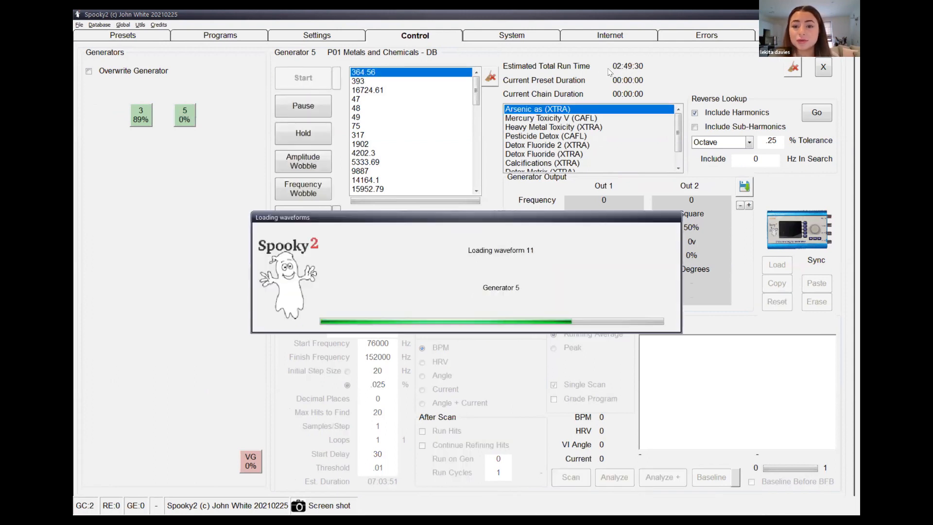
left_click(303, 217)
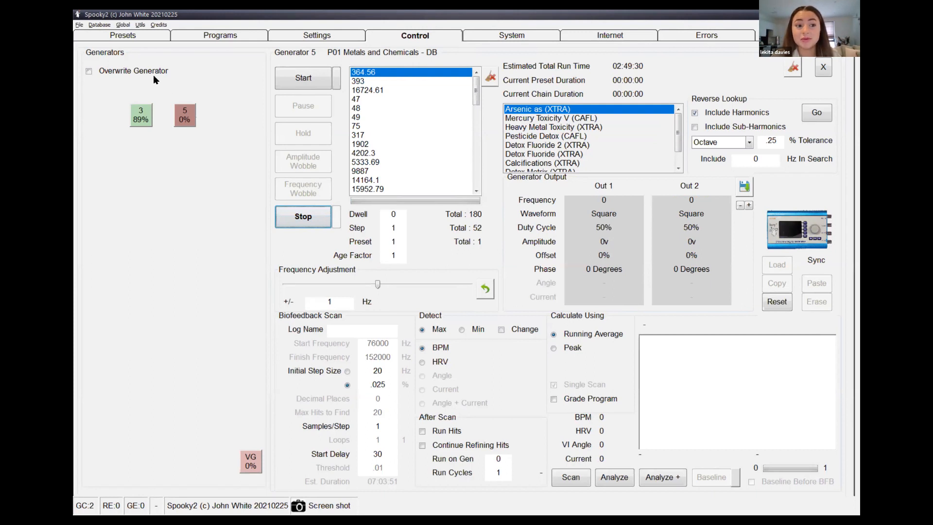
Review the programs and notes of the P02 System Detox - DB and P06 Viruses A - DB presets
left_click(132, 37)
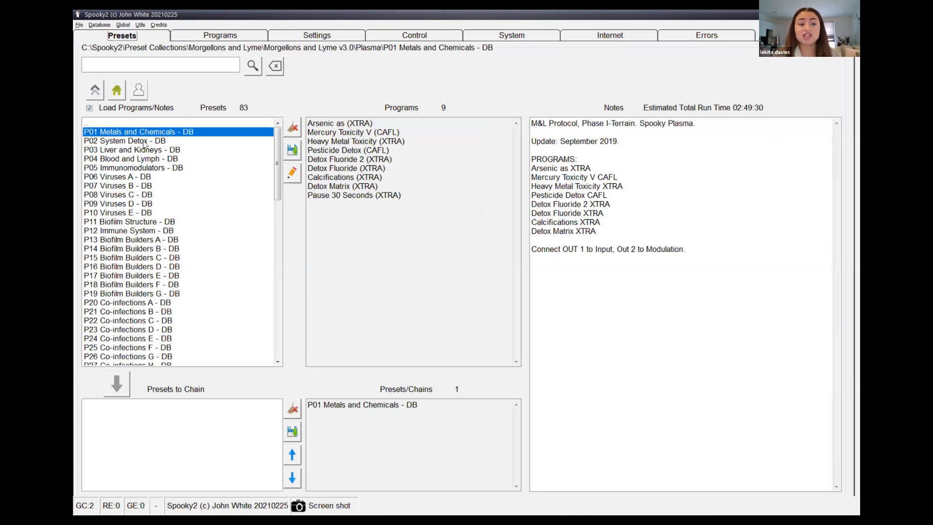
left_click(144, 141)
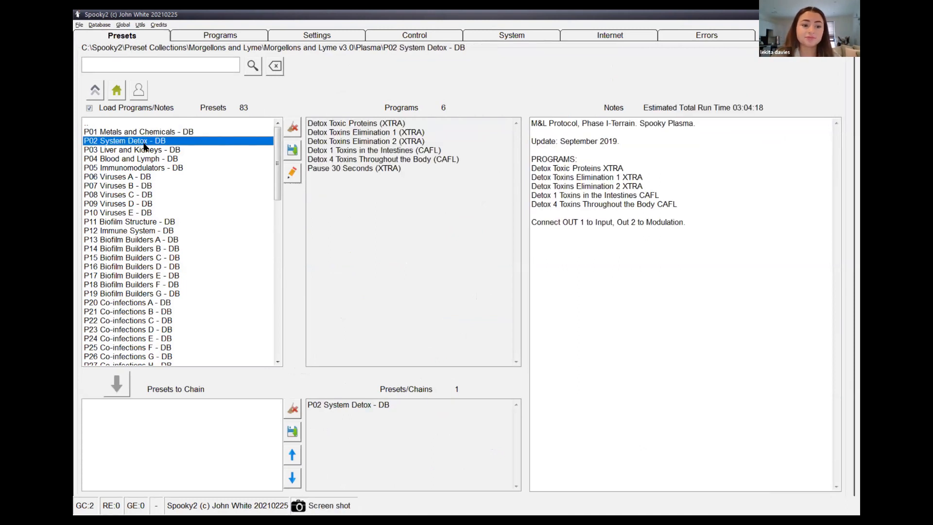
left_click(126, 179)
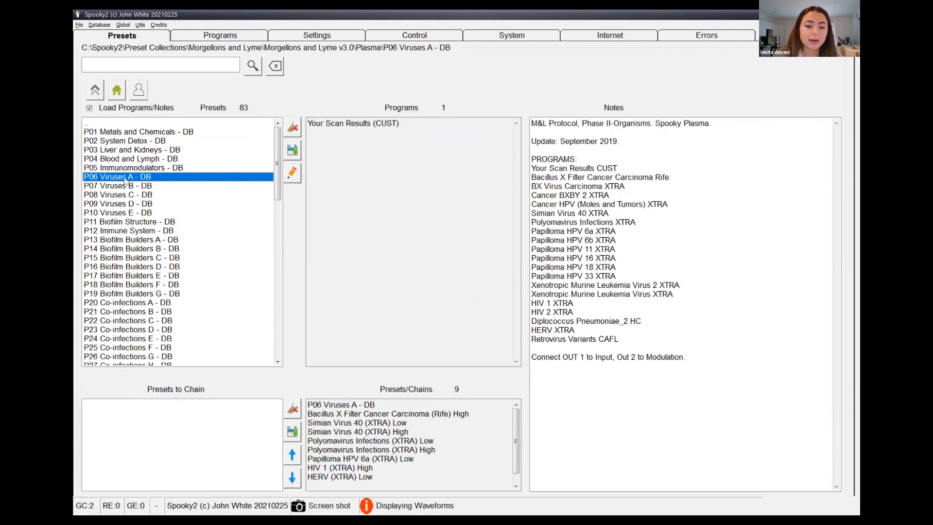
Search the programs by the person's first name and replace the loaded Your Scan Results (CUST) placeholder with their saved BFB scan
left_click(244, 39)
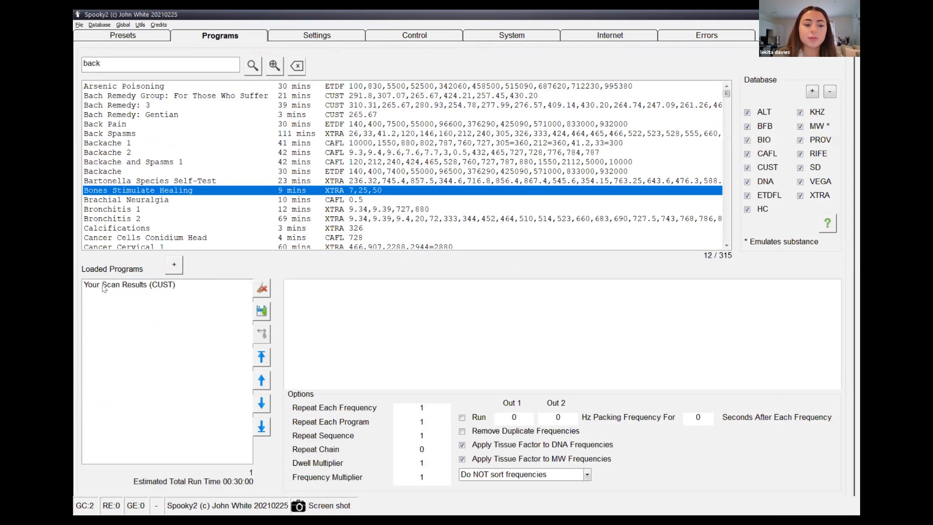
left_click(135, 286)
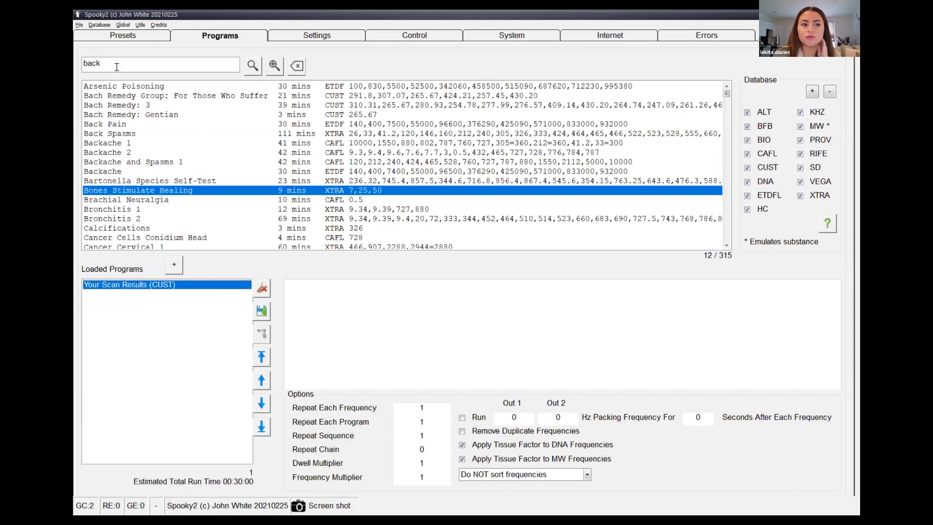
left_click(181, 285)
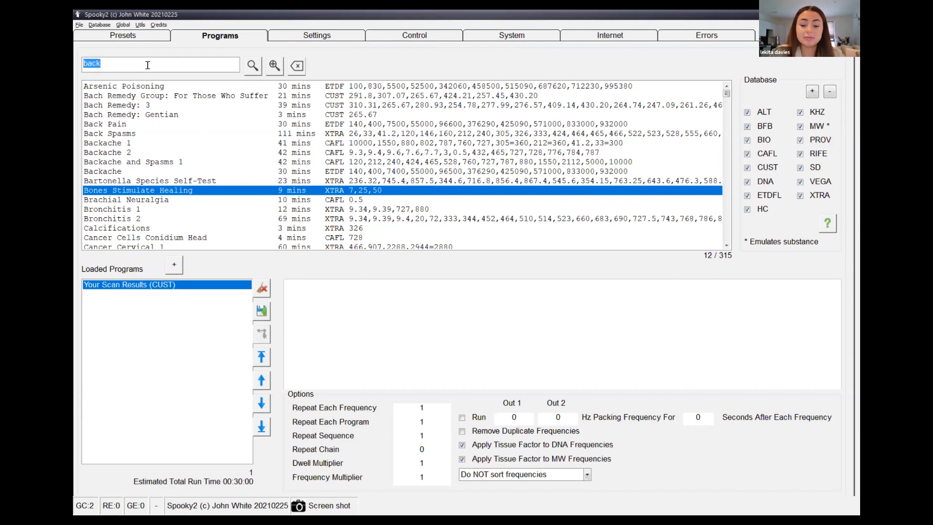
type("lekita")
key("Return")
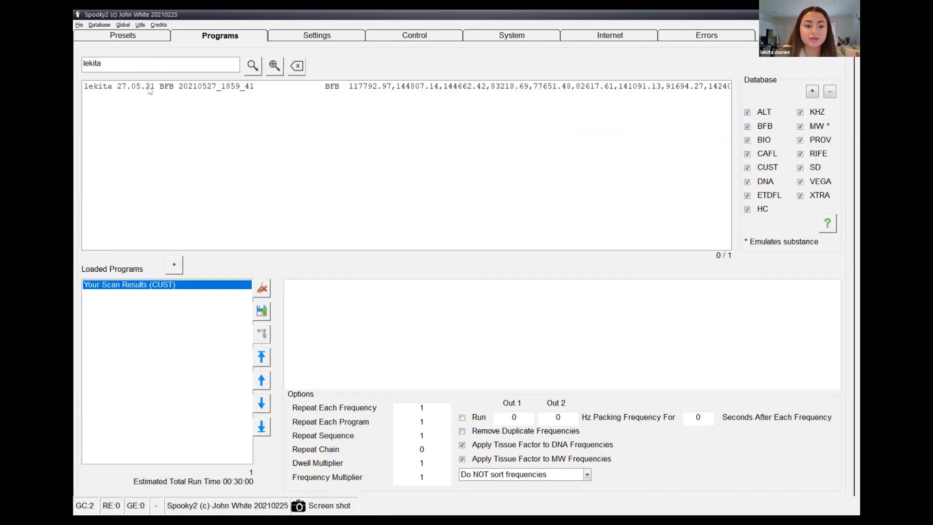
double_click(150, 91)
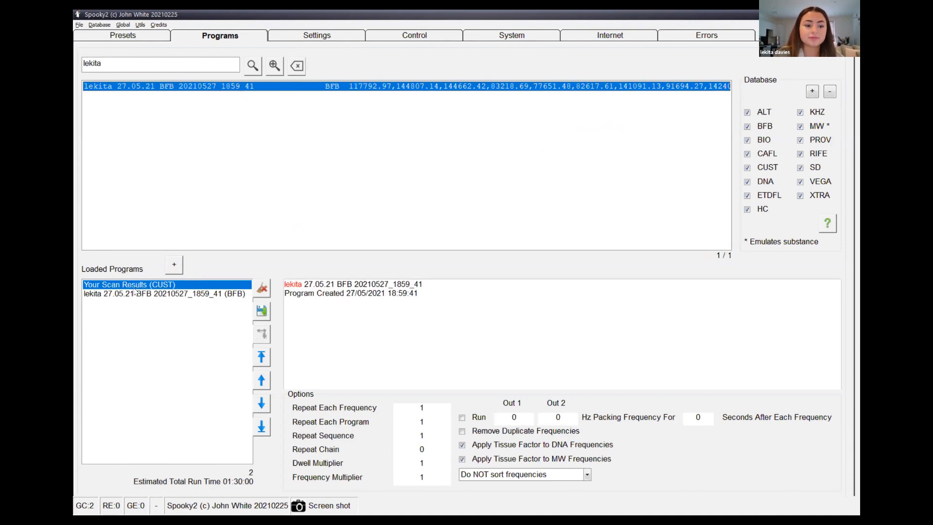
key("Delete")
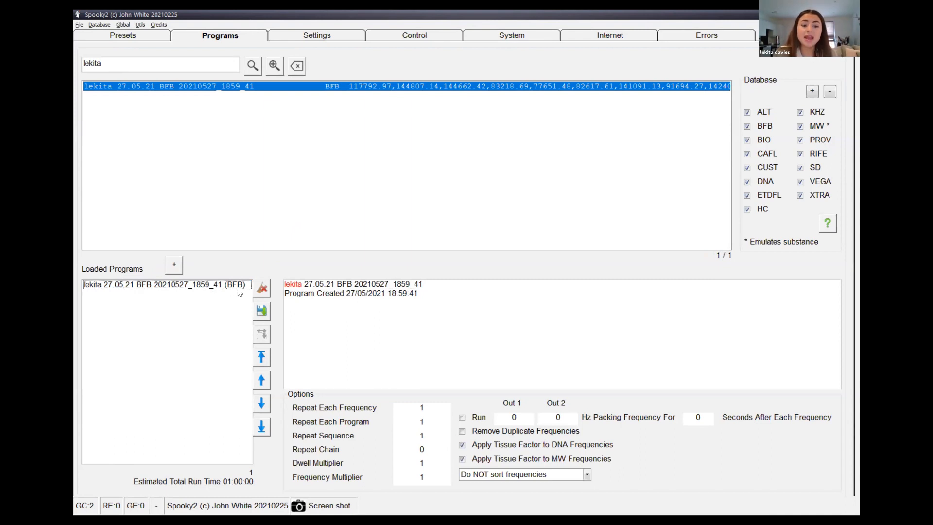
Remove the BFB scan from the loaded programs and return to the preset collection
left_click(221, 286)
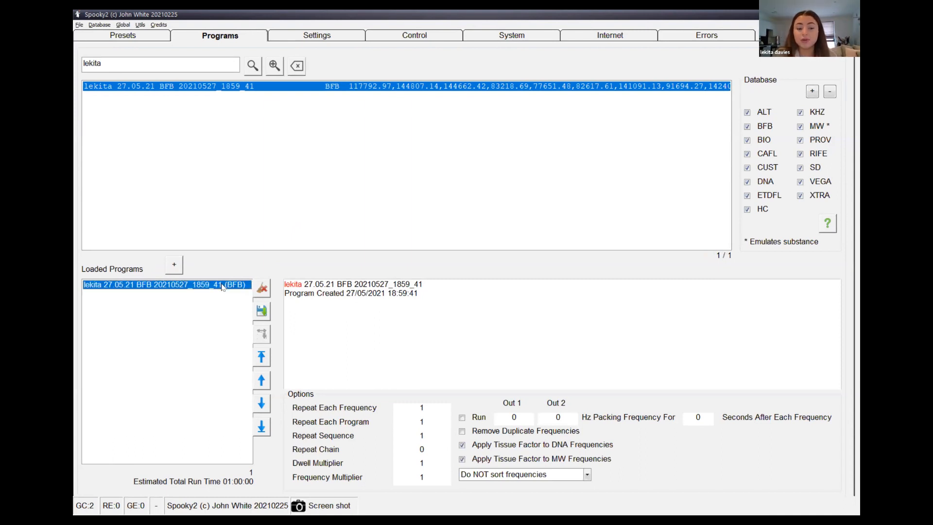
key("Delete")
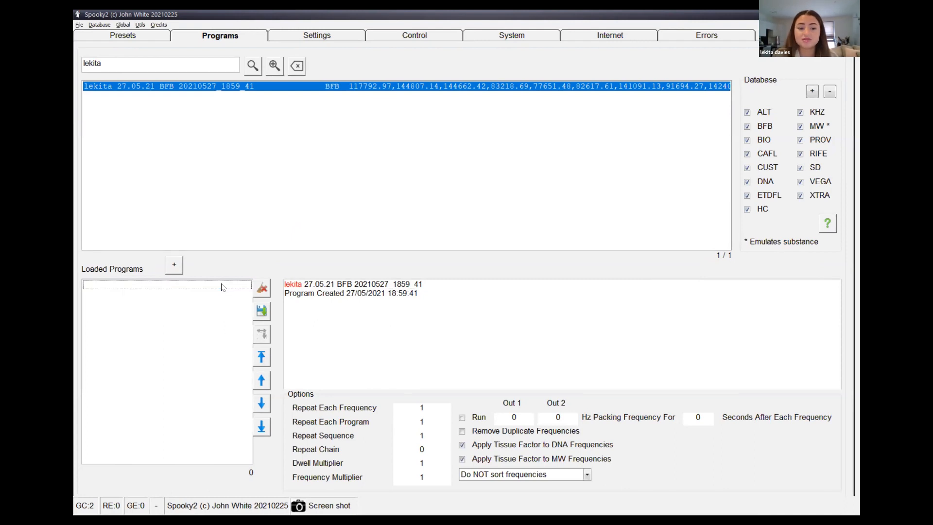
left_click(138, 39)
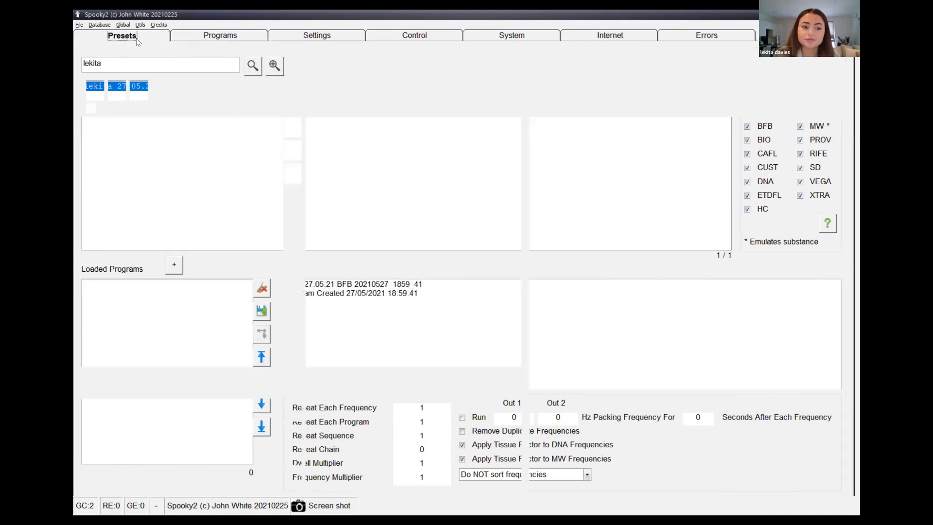
Examine the remaining Morgellons and Lyme v3.0 plasma presets through PX Ropeworm - JW, and reselect P01 Metals and Chemicals - DB
key("Down")
key("Down")
key("Down")
key("Down")
key("Down")
key("Down")
key("Down")
key("Down")
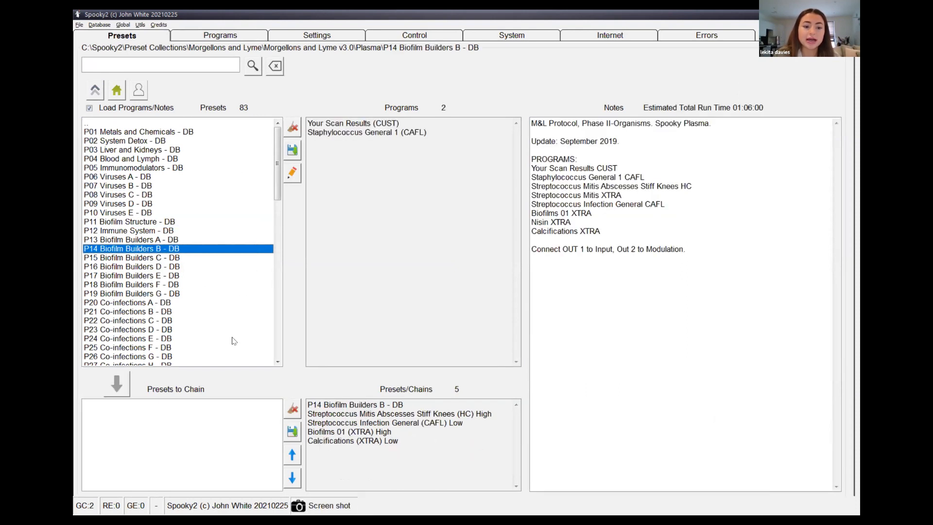
left_click_drag(278, 182, 276, 359)
left_click(234, 358)
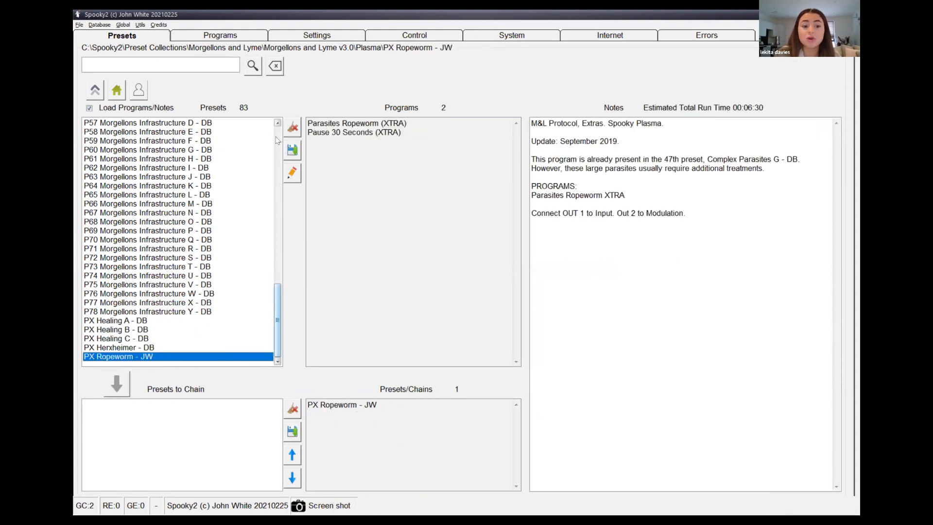
scroll(170, 138, "up", 20)
left_click(139, 132)
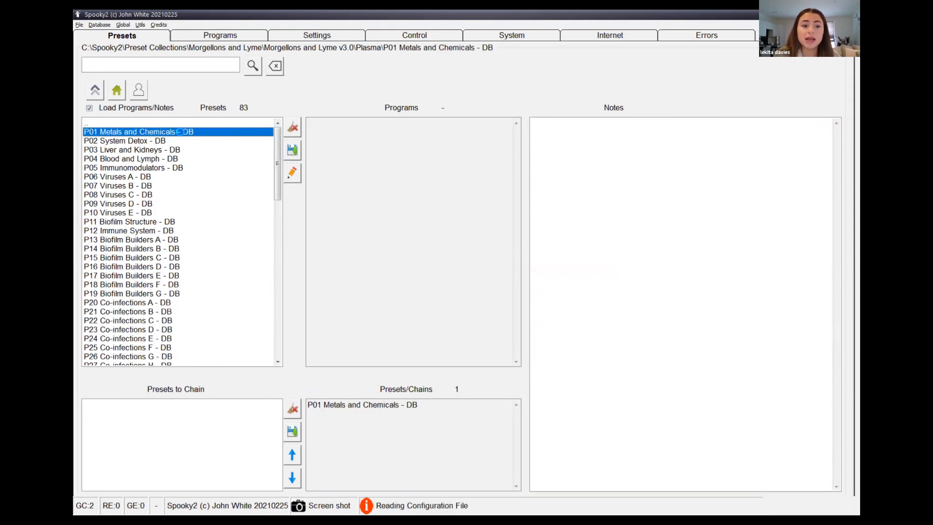
Load the Cancer (P) - JW preset from the Cancer\Plasma collection
left_click(117, 93)
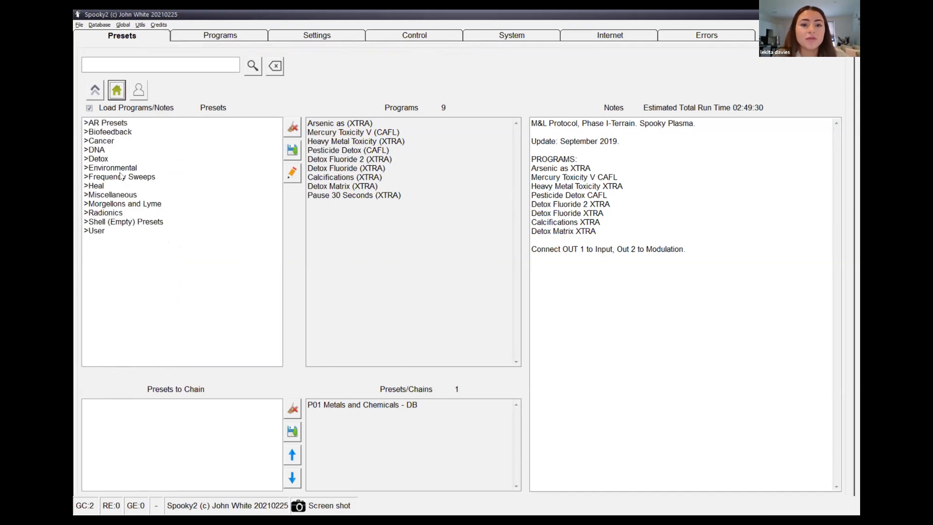
double_click(108, 141)
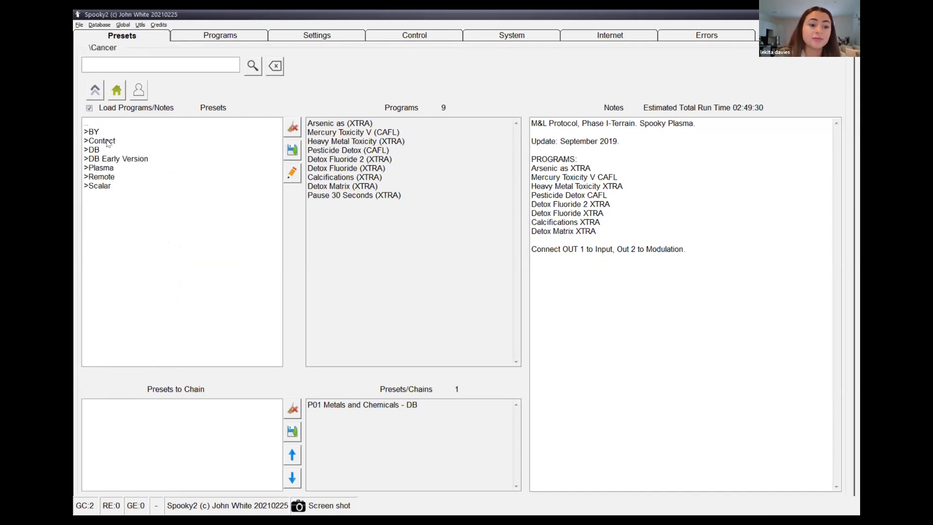
double_click(104, 168)
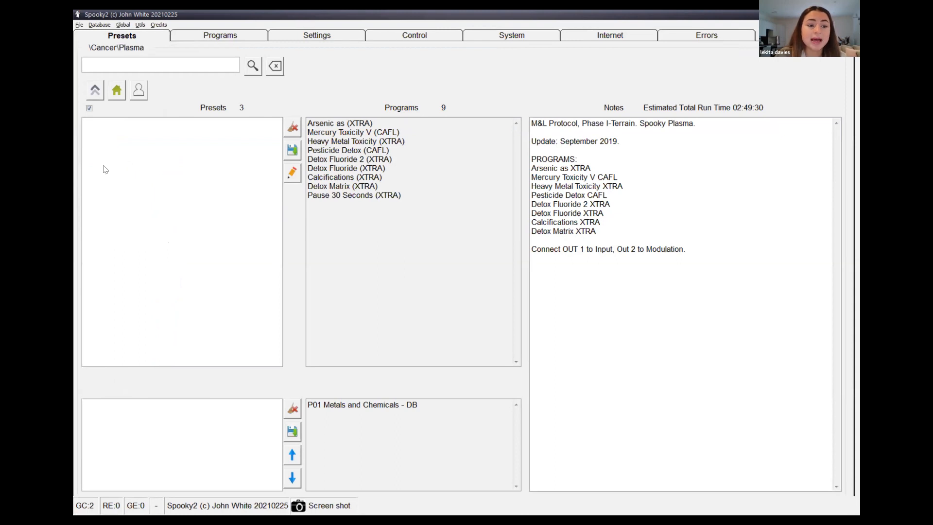
left_click(127, 145)
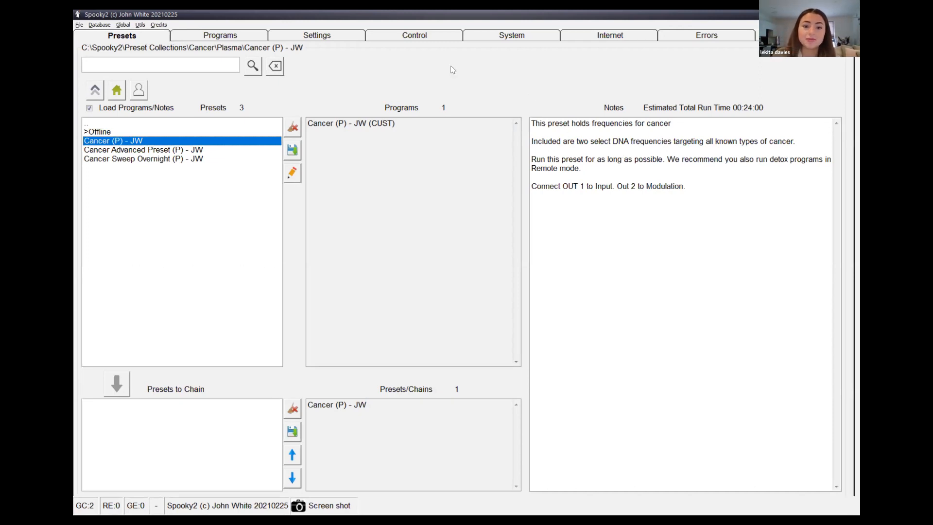
Send the Cancer (P) - JW preset to generator 5, and start and stop the generator
left_click(415, 35)
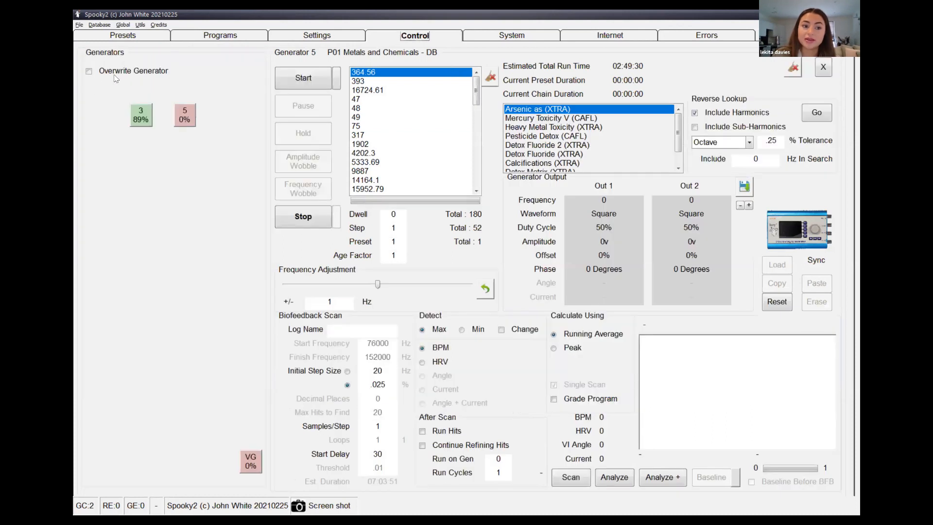
left_click(184, 116)
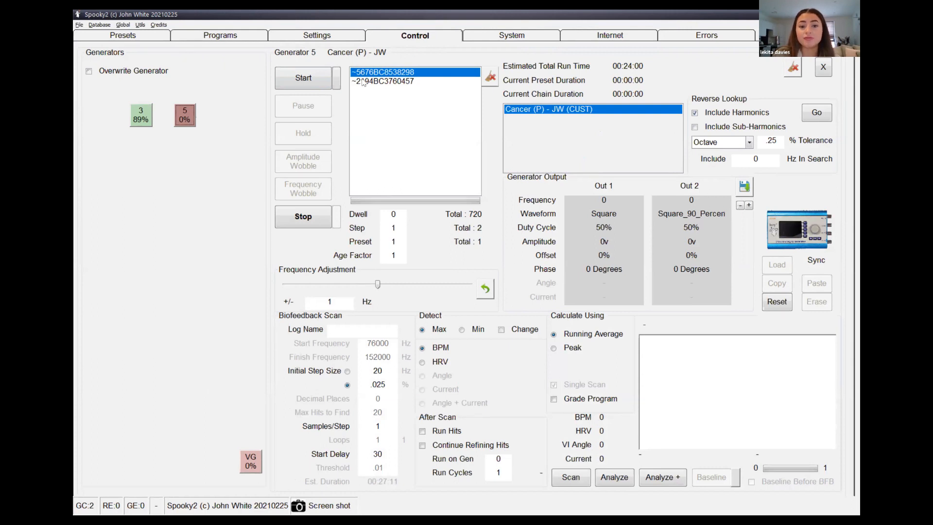
left_click(304, 79)
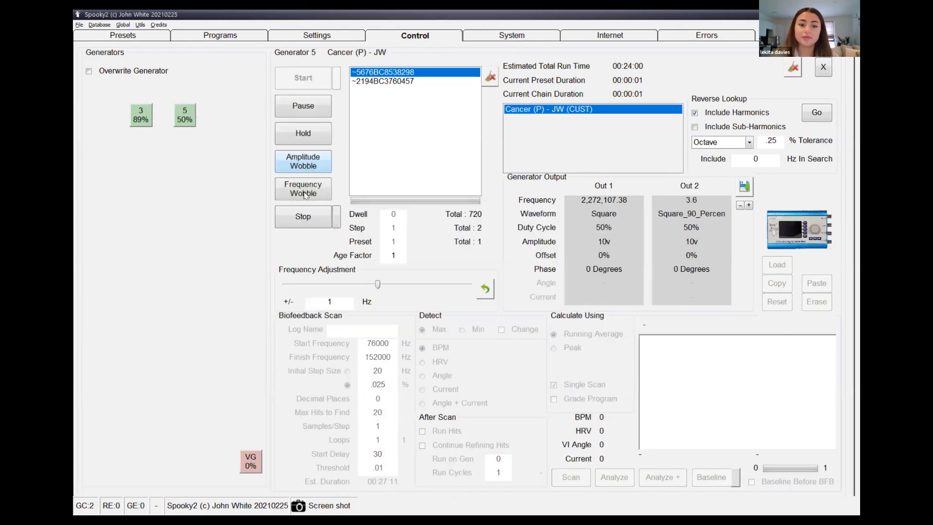
left_click(306, 215)
Review the notes of the Cancer Advanced Preset (P) - JW and Cancer Sweep Overnight (P) - JW presets
left_click(125, 37)
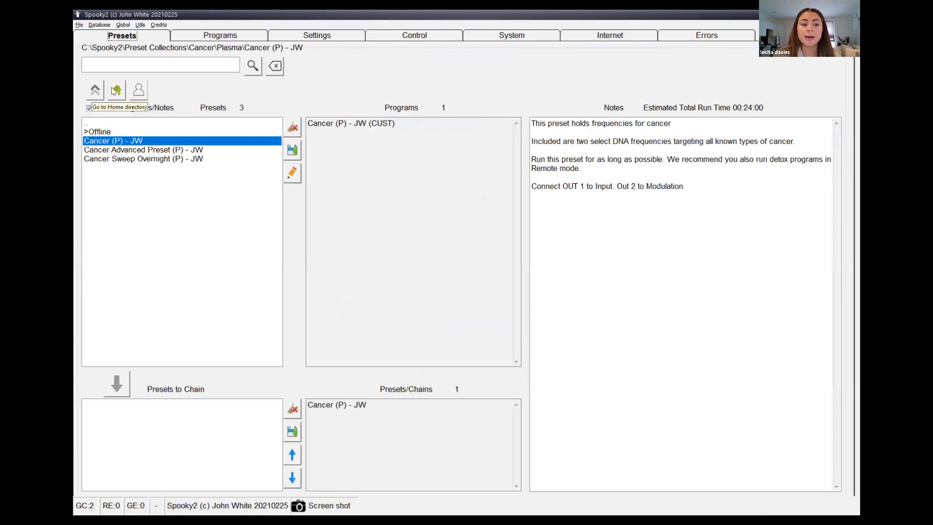
left_click(131, 153)
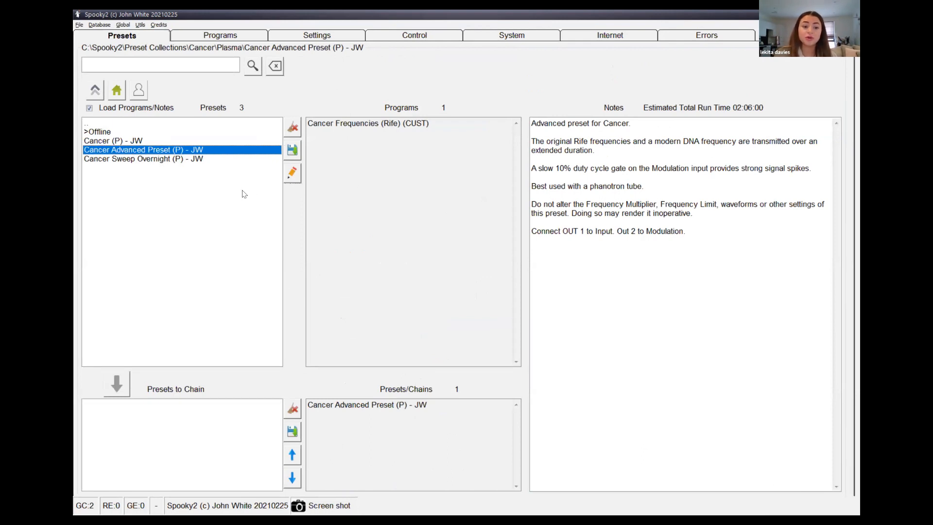
left_click(174, 160)
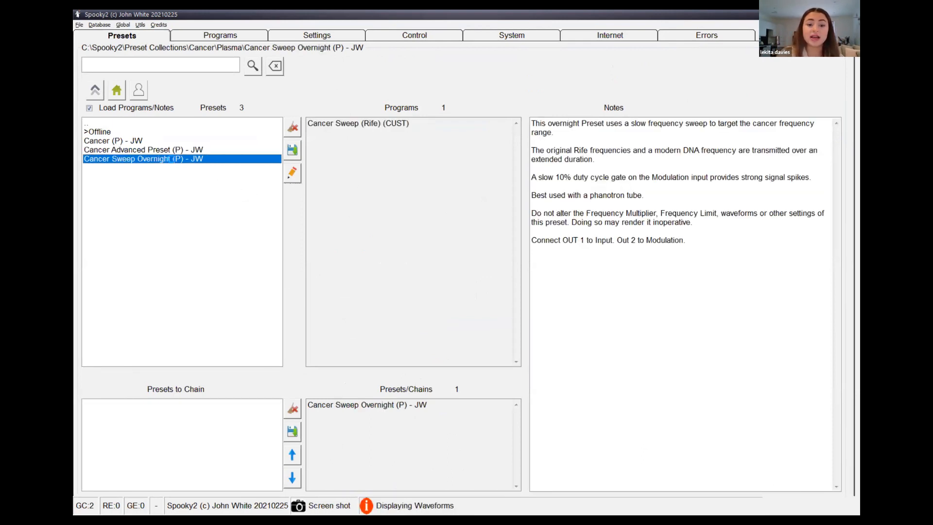
Load the Spooky Plasma Advanced (P) - JW preset from the Shell (Empty) Presets\Plasma collection
left_click(117, 92)
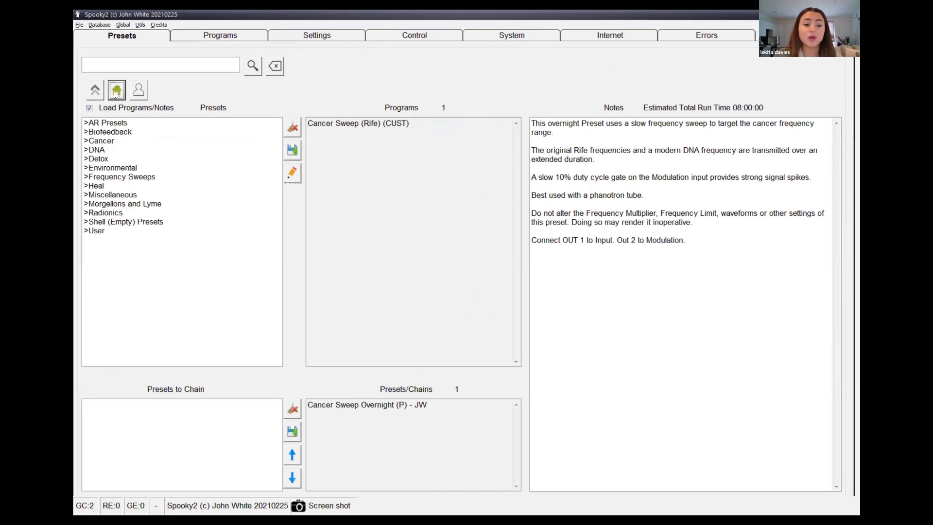
double_click(133, 222)
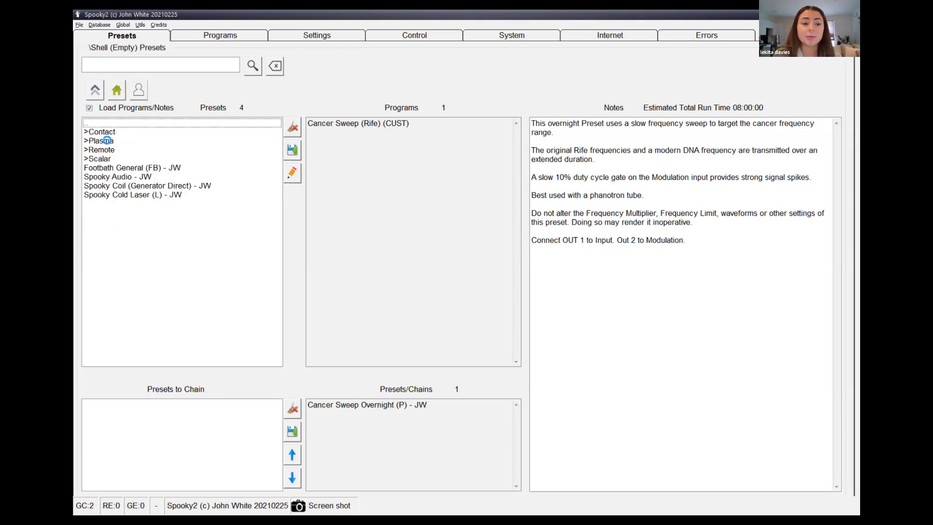
double_click(108, 142)
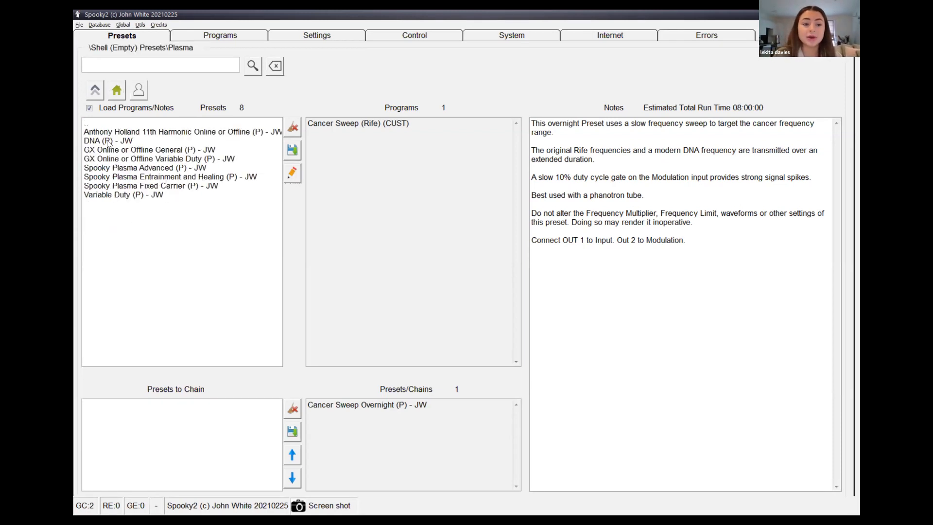
left_click(135, 168)
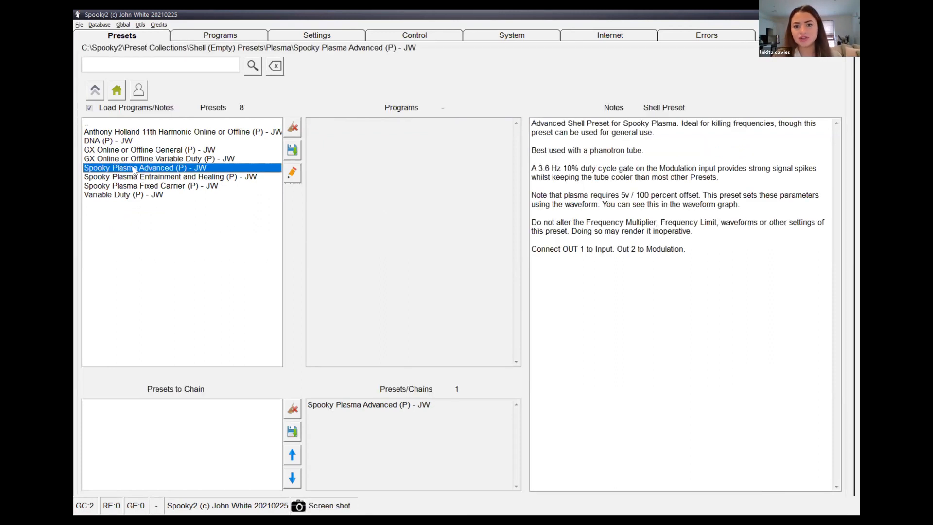
Search the program database for "breast cancer" and add the Breast Cancer (ETDF) program to the loaded programs
left_click(211, 36)
left_click_drag(121, 69, 74, 53)
key("BackSpace")
type("breast cancer")
key("Return")
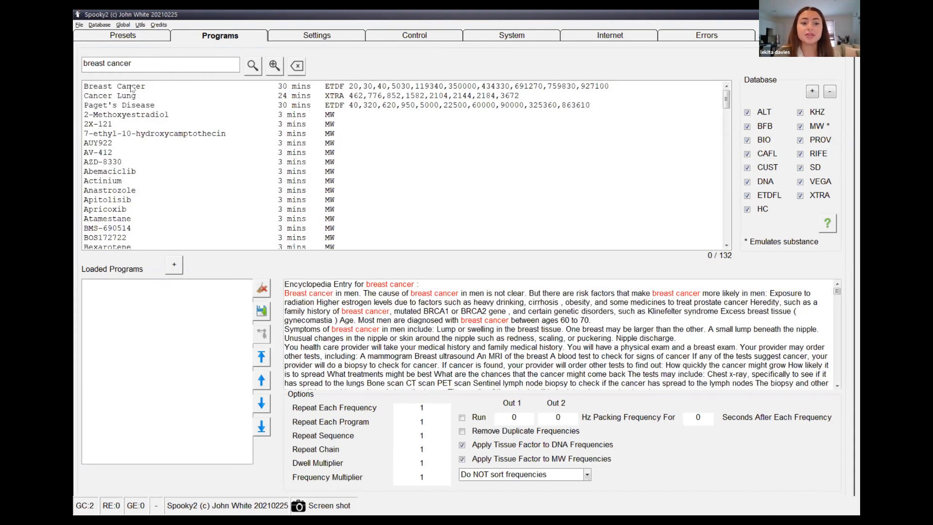
double_click(131, 87)
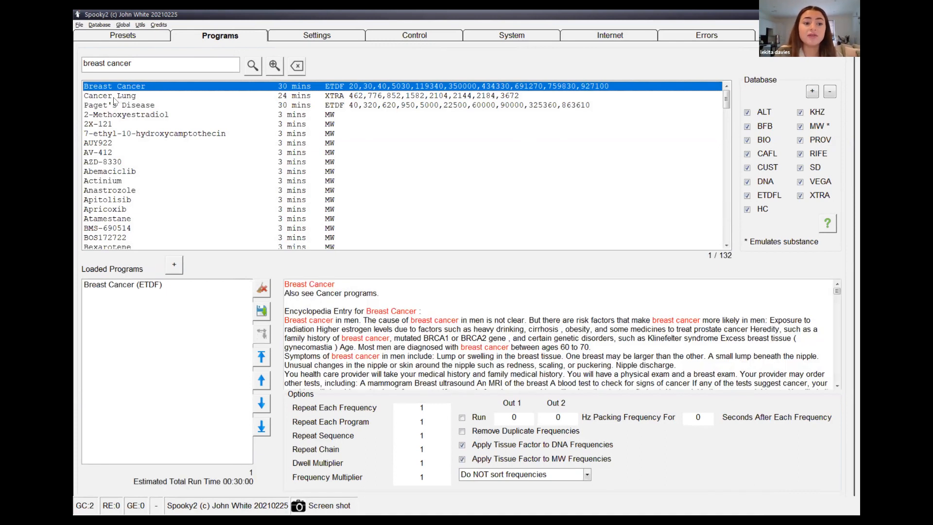
Send the Spooky Plasma Advanced (P) - JW preset with the Breast Cancer (ETDF) program to generator 5, and start and stop the generator
left_click(114, 99)
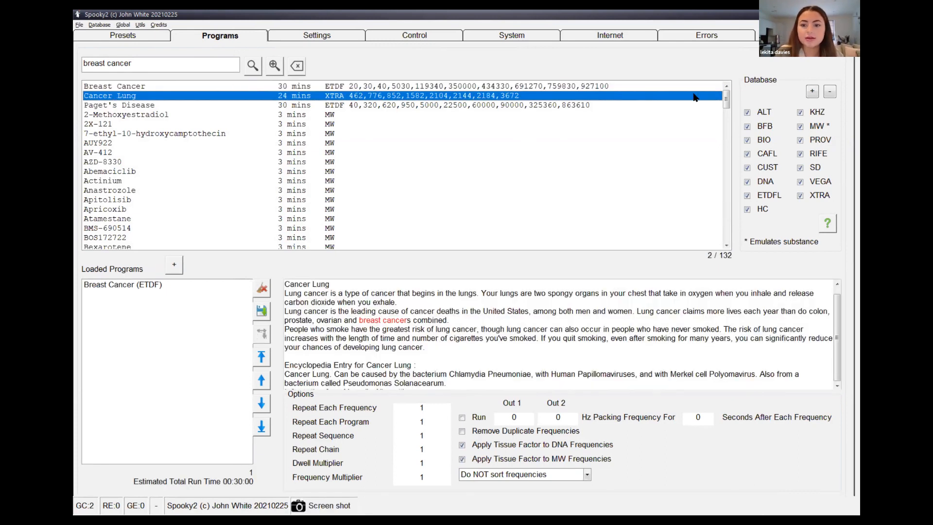
left_click_drag(727, 104, 727, 146)
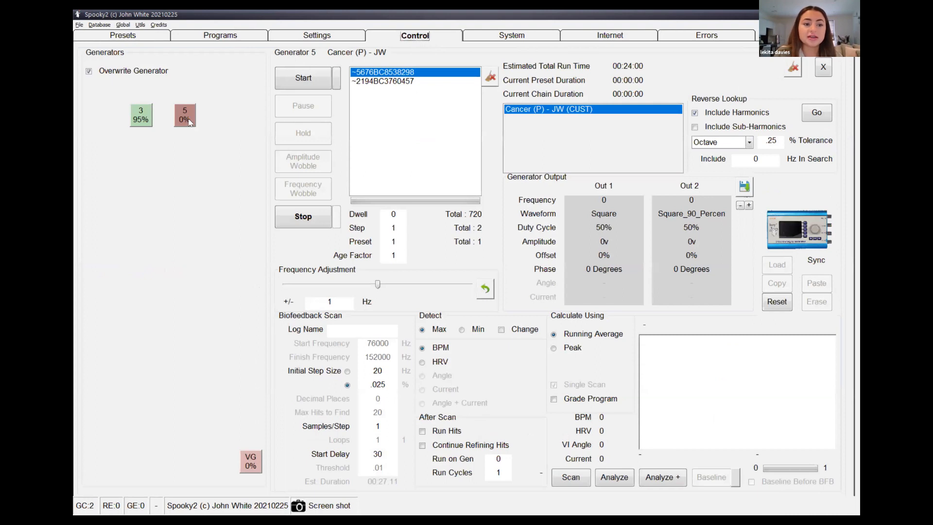
left_click(188, 121)
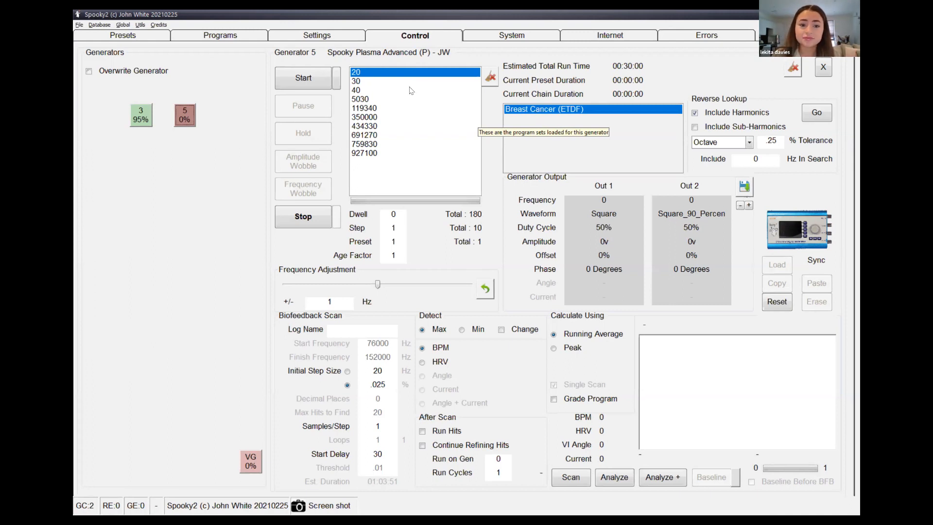
left_click(302, 81)
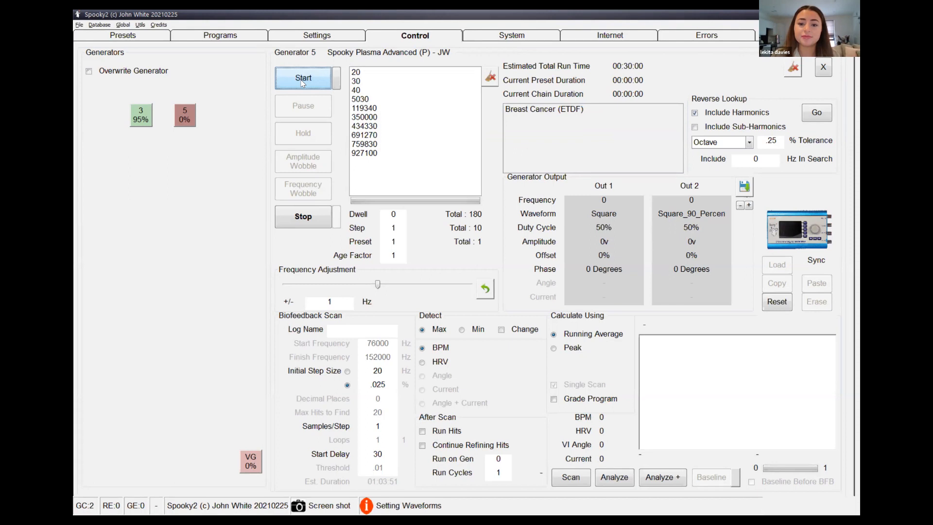
left_click(302, 217)
Return to the preset collections and switch to the presentation slide on how to check if the Central/Plasma is working
left_click(127, 37)
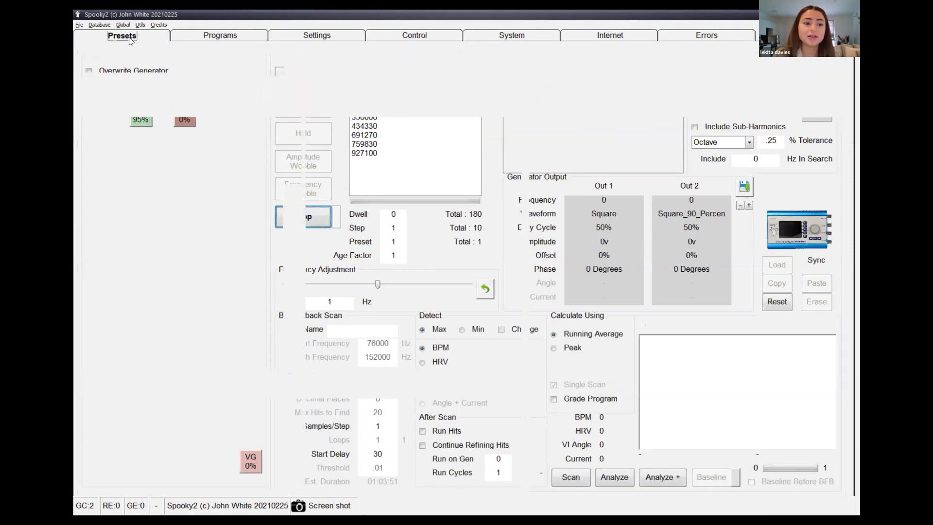
left_click(117, 91)
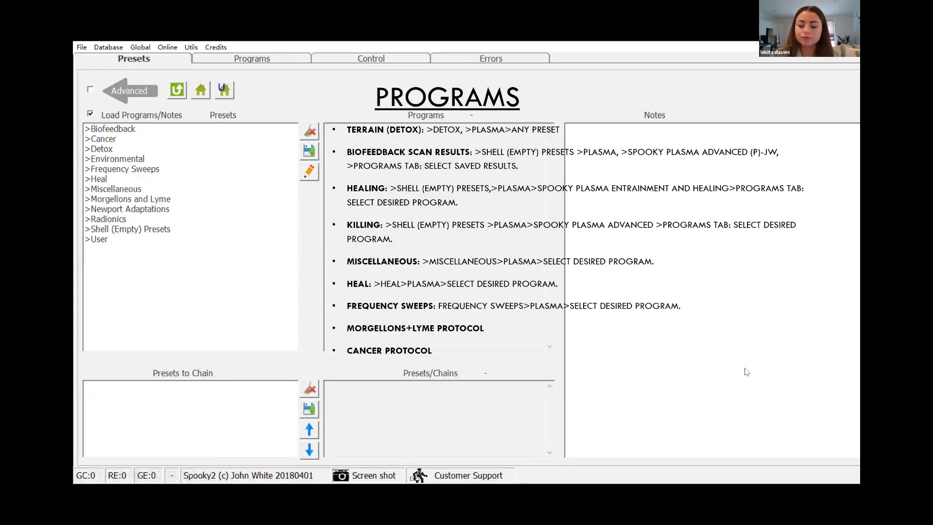
key("alt+Tab")
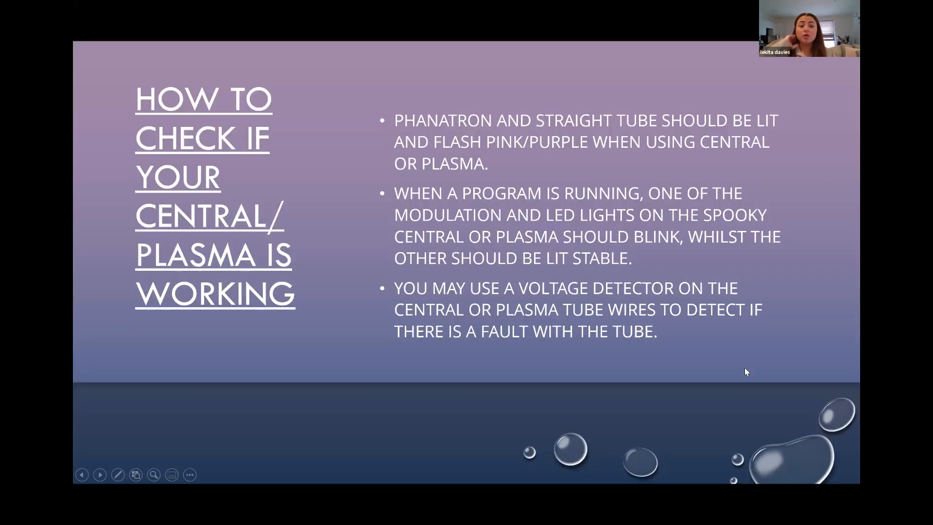